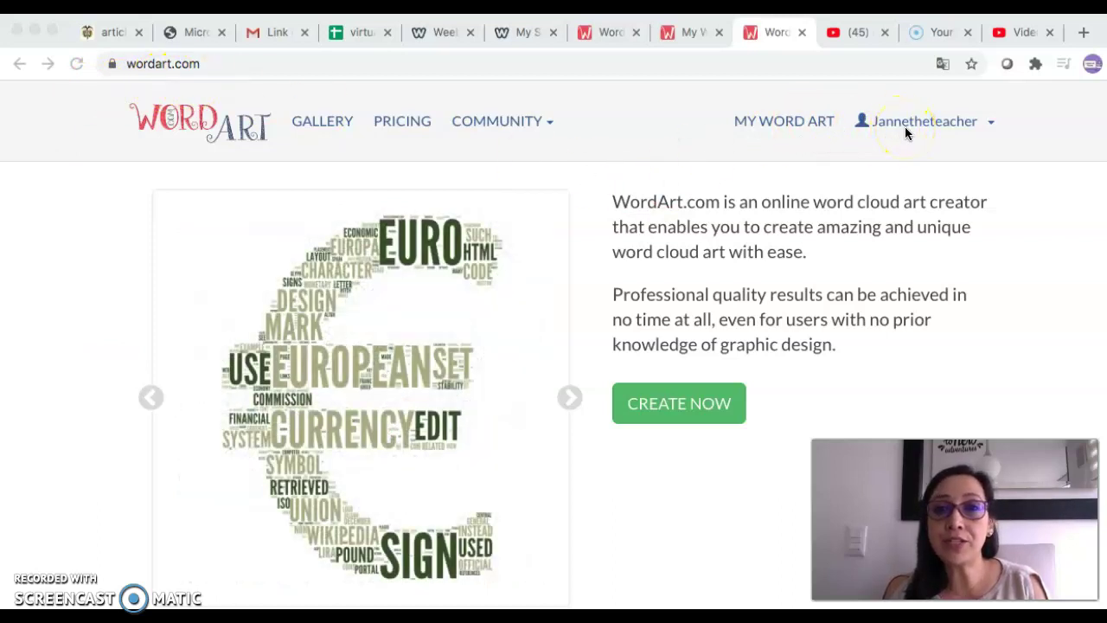
Create a new word art and replace the sample word "Word" with "loyal" in its word list
left_click(644, 403)
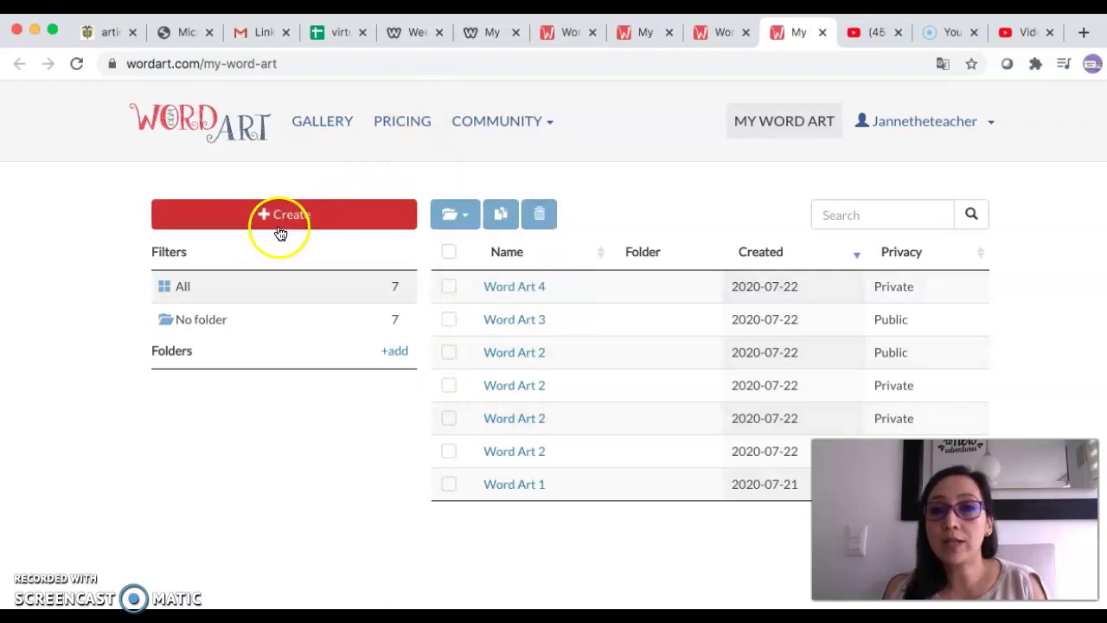
left_click(285, 214)
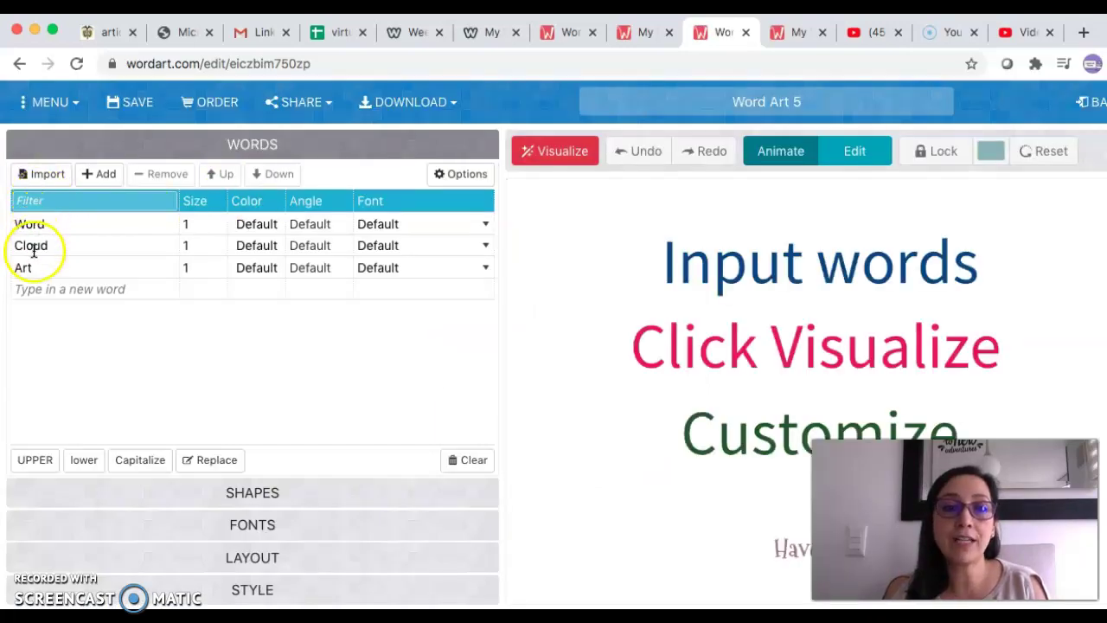
left_click(34, 224)
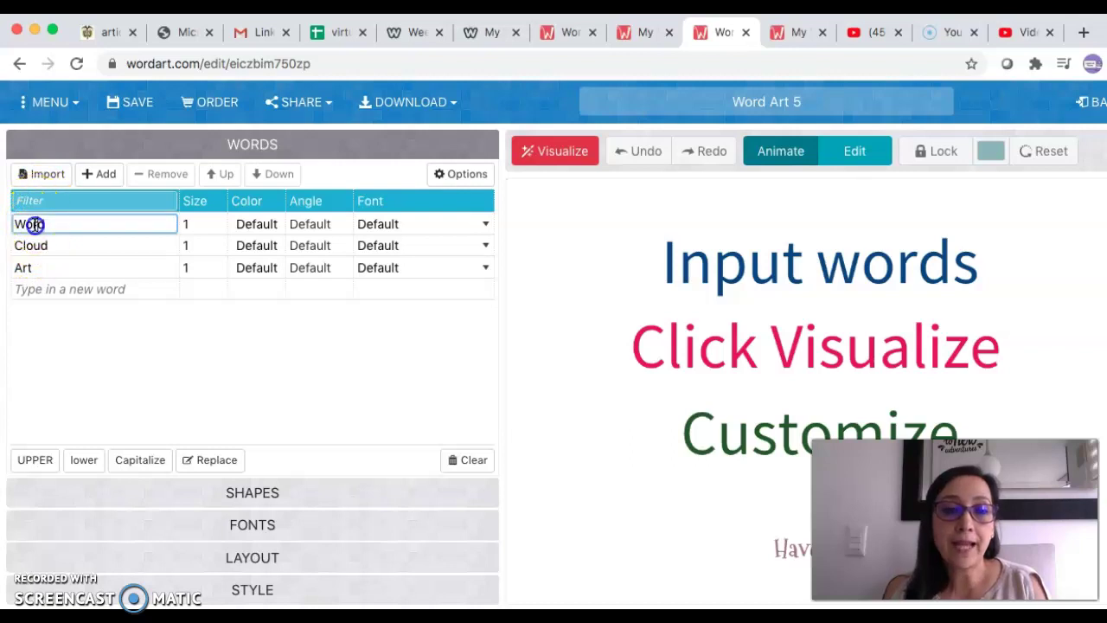
left_click_drag(52, 222, 12, 223)
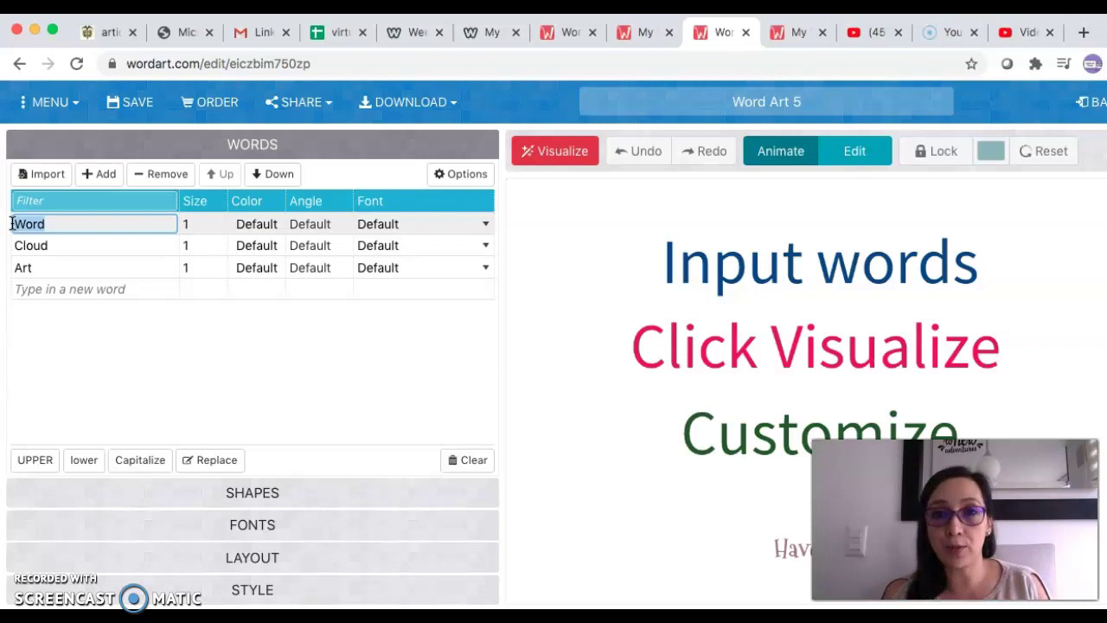
type("loyal")
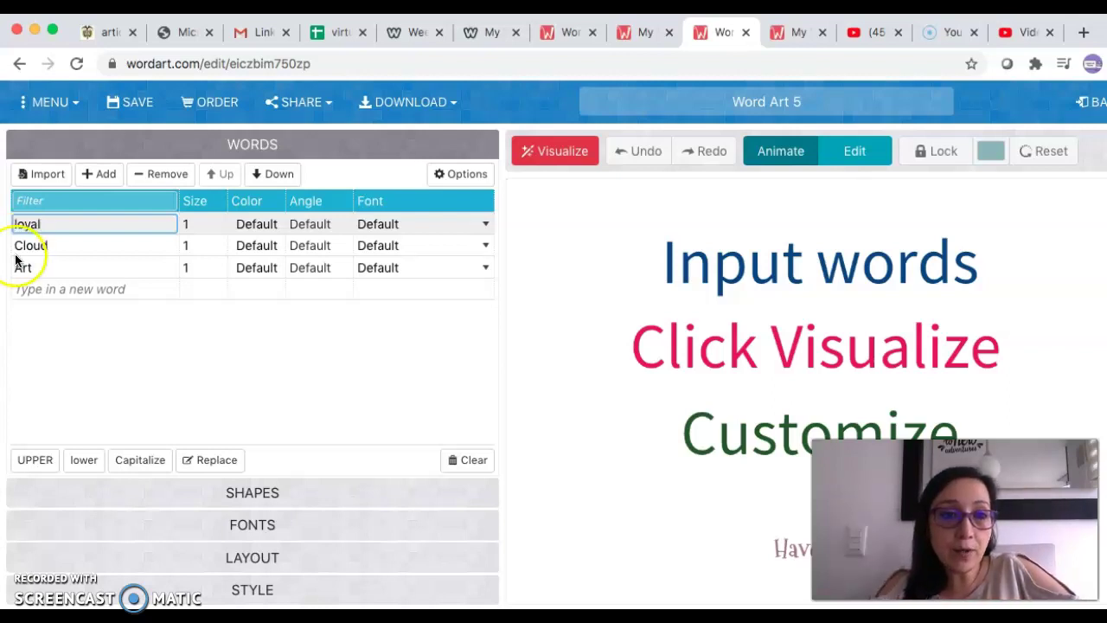
Replace the sample words "Cloud" and "Art" with "intelligent" and "bad-tempered"
left_click(36, 245)
type("intell")
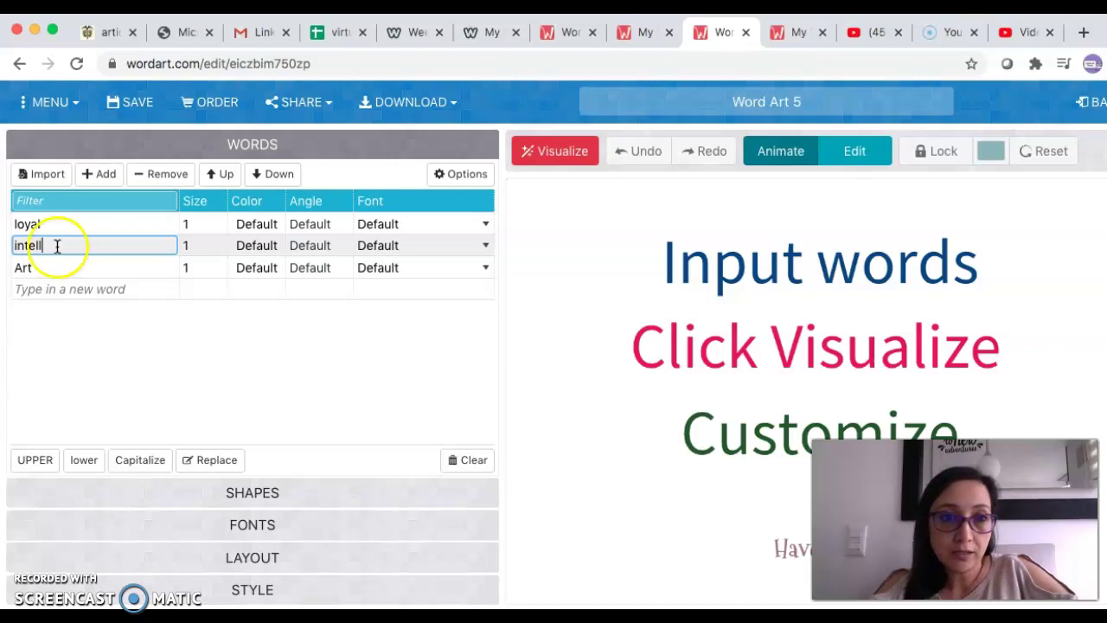
type("igent")
left_click(30, 270)
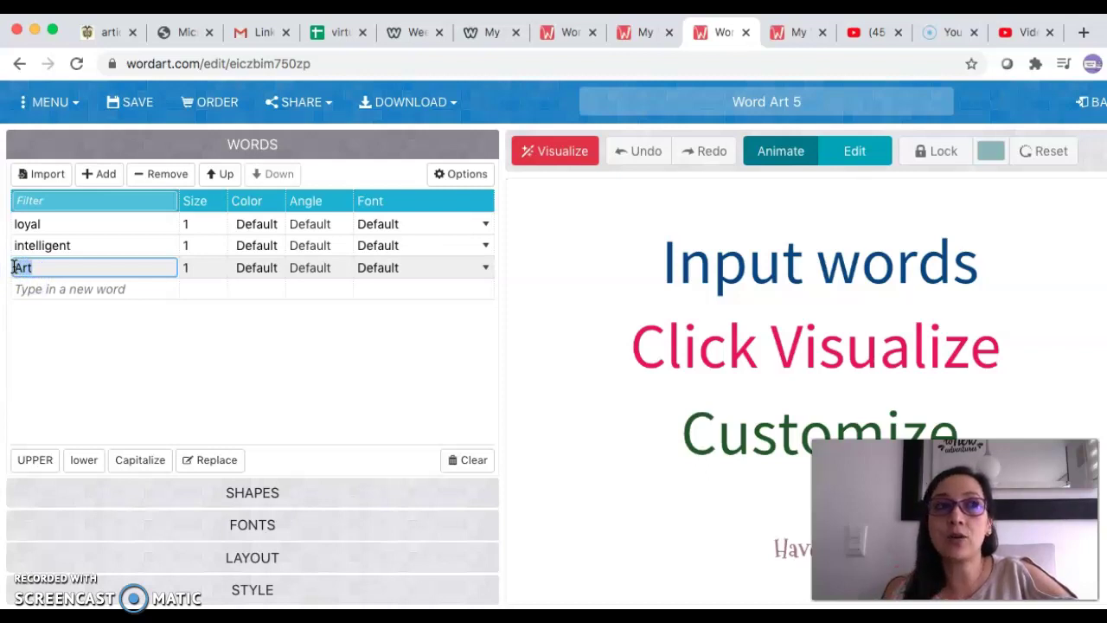
type("bad-teme")
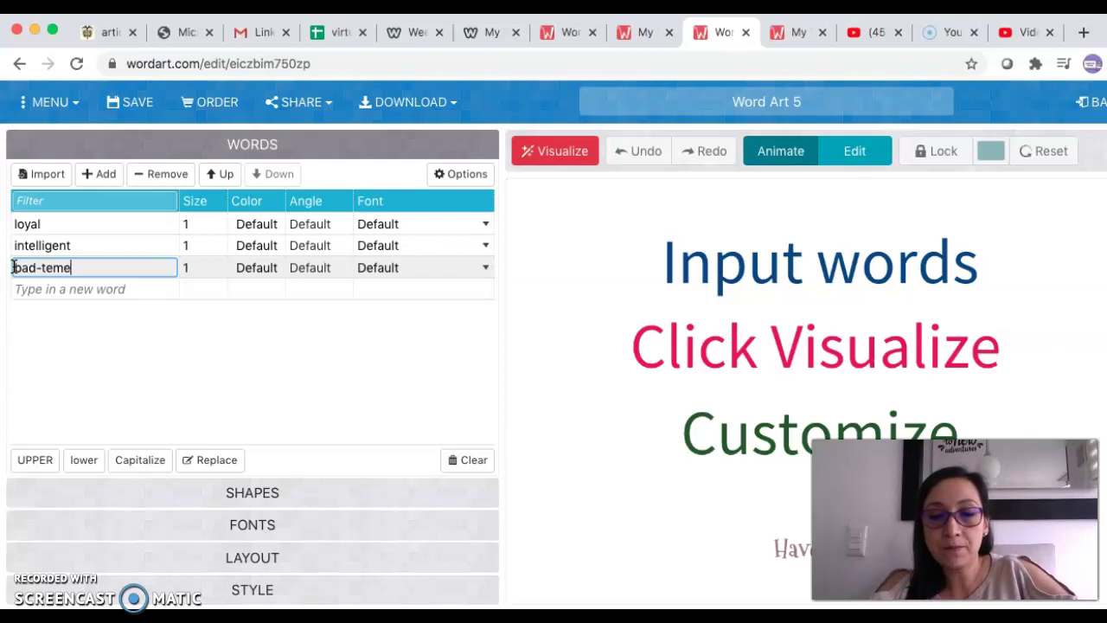
type("pered")
Add "bossy" and "nature lover" as new entries at the end of the word list
left_click(30, 285)
type("bossy")
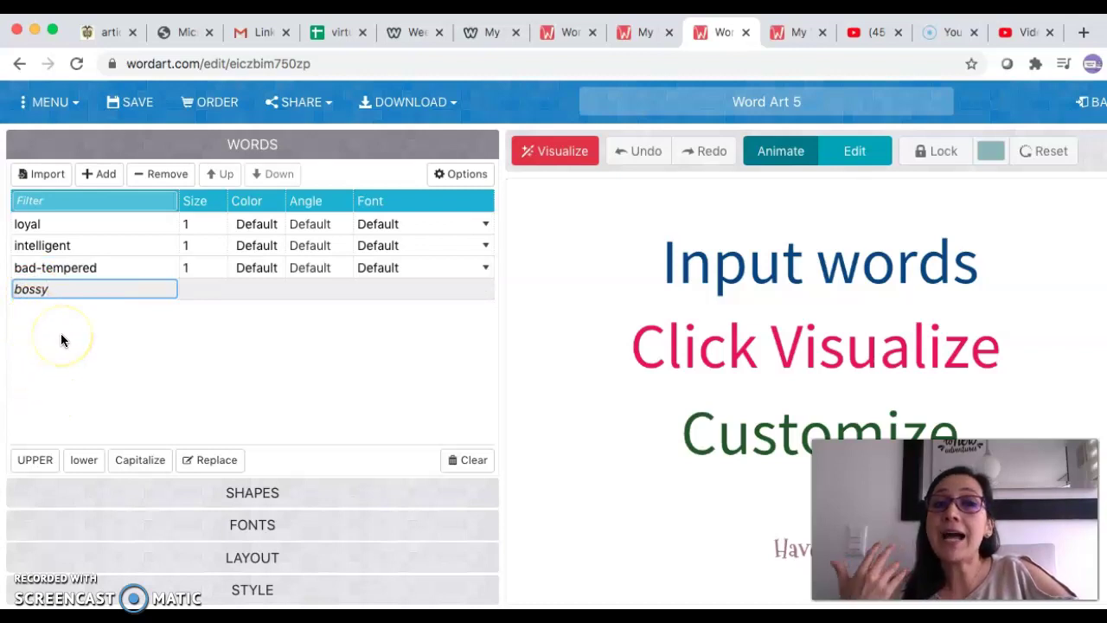
left_click(97, 174)
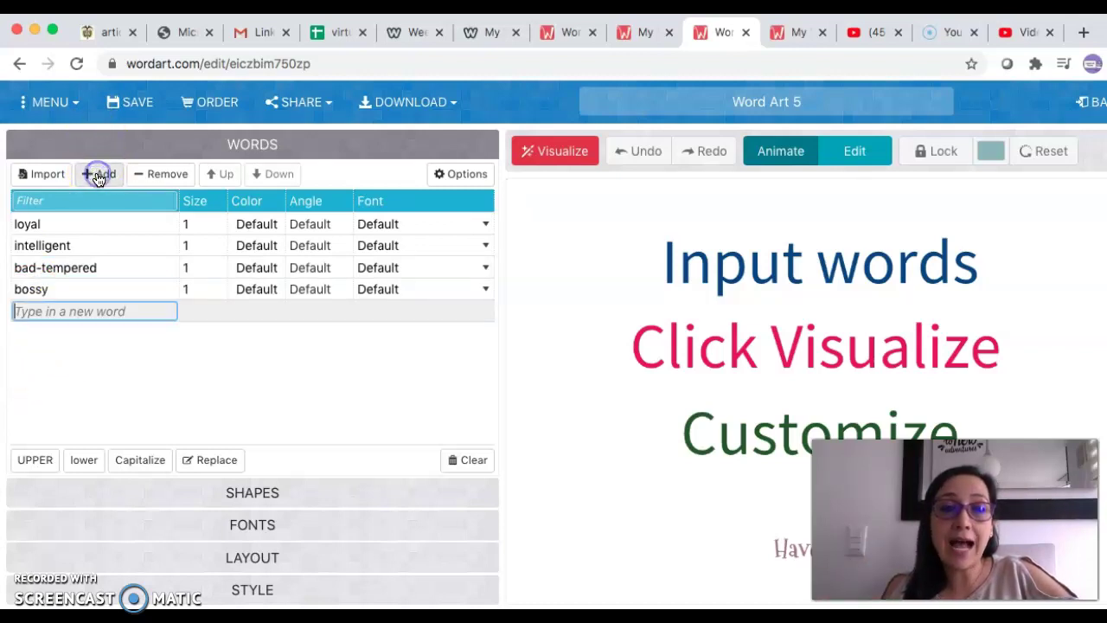
left_click(31, 315)
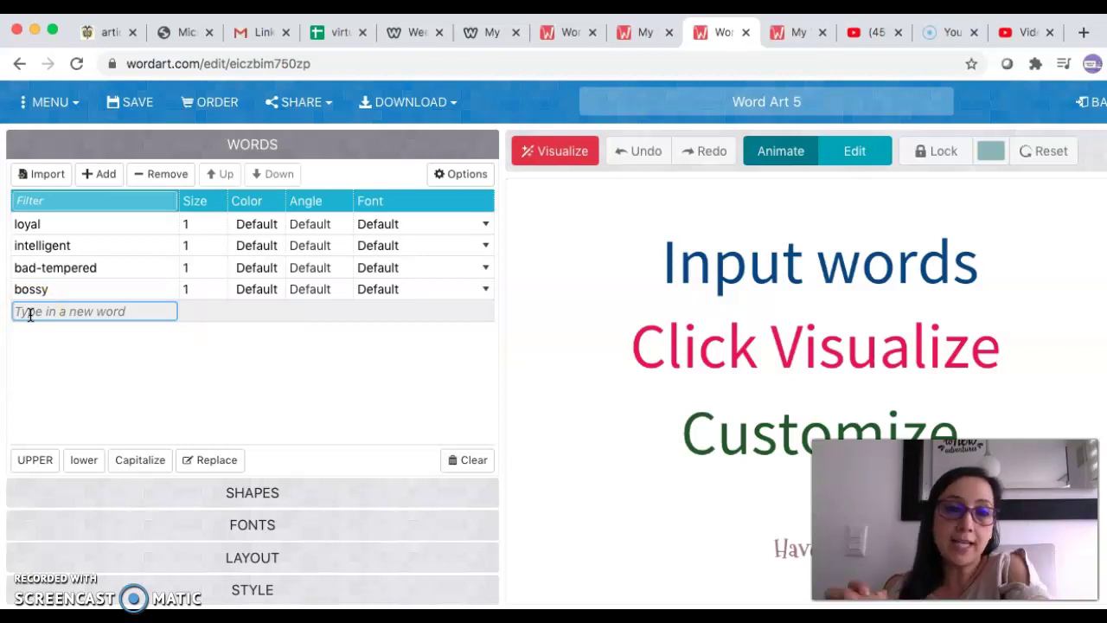
type("nature")
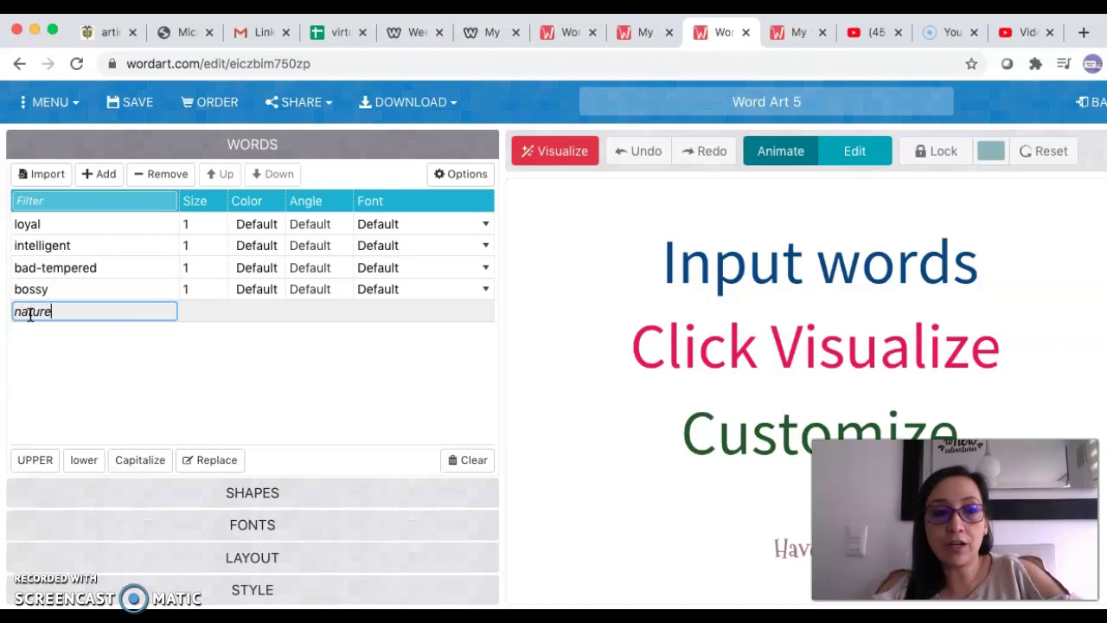
type(" lover")
left_click(97, 178)
Enter "sensitive" as a new word below "nature lover" in the word list
left_click(35, 334)
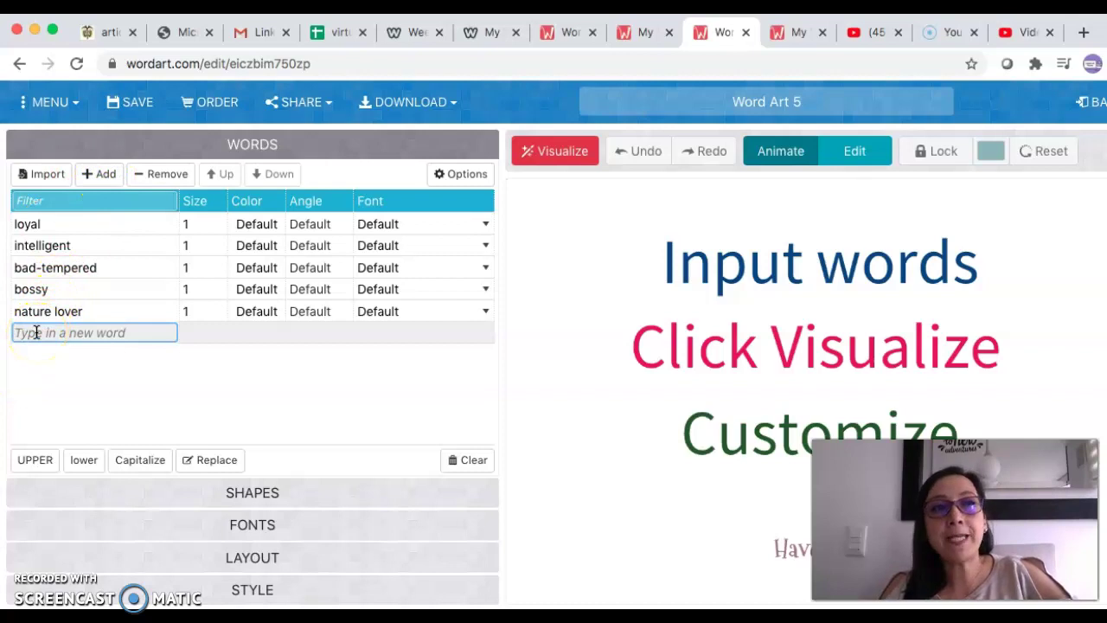
type("sens")
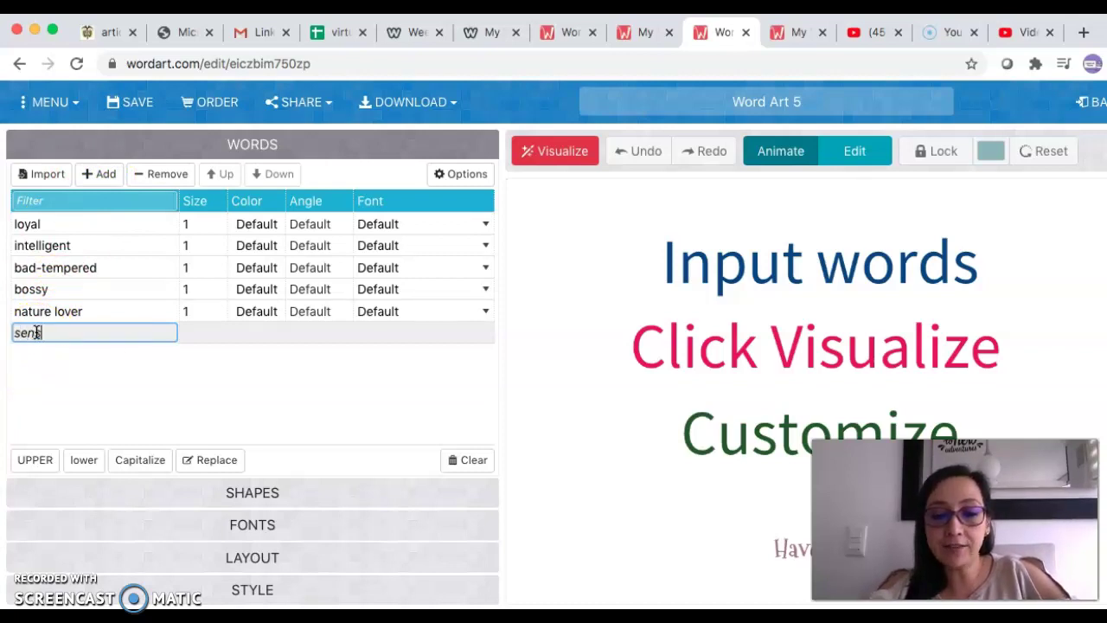
type("itve")
key("BackSpace")
key("BackSpace")
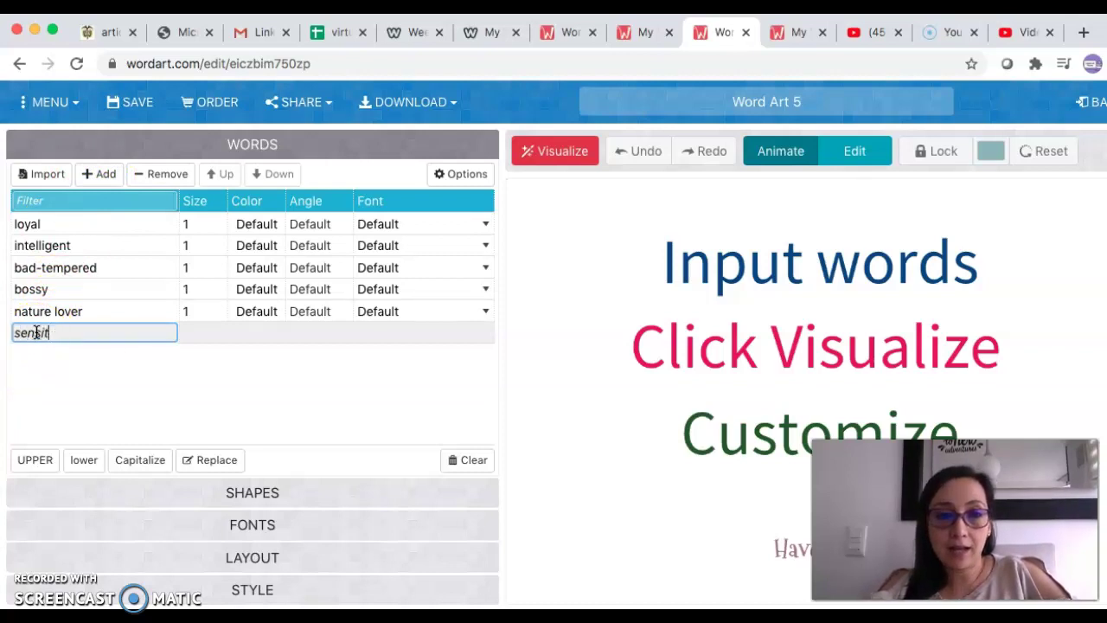
type("tive")
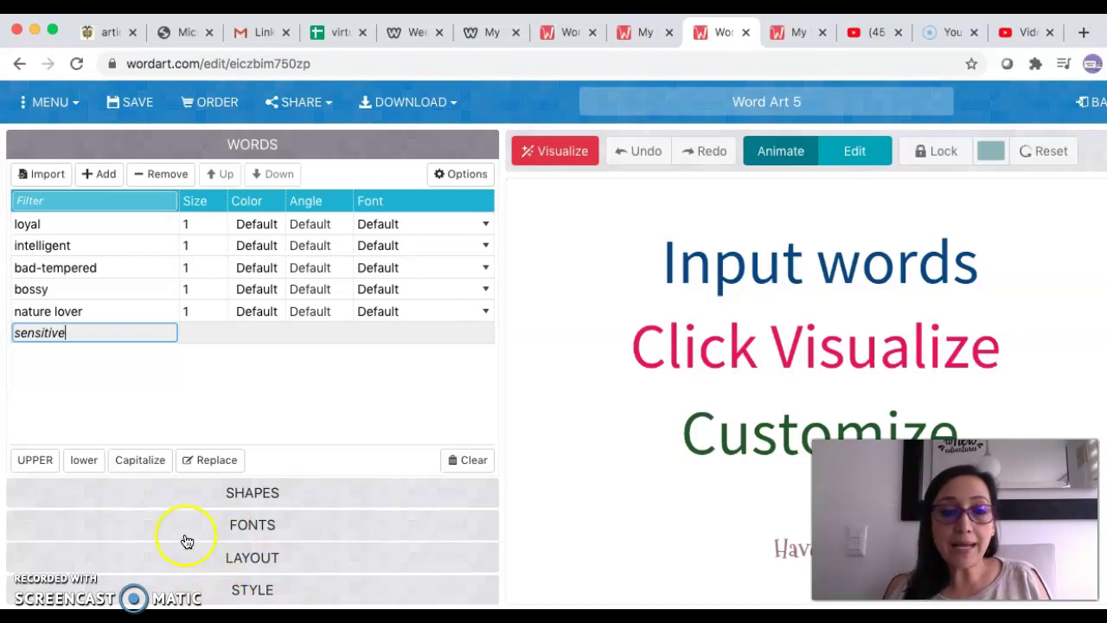
Browse the available word cloud shapes, the Emoji shapes and the list of shape categories
left_click(258, 498)
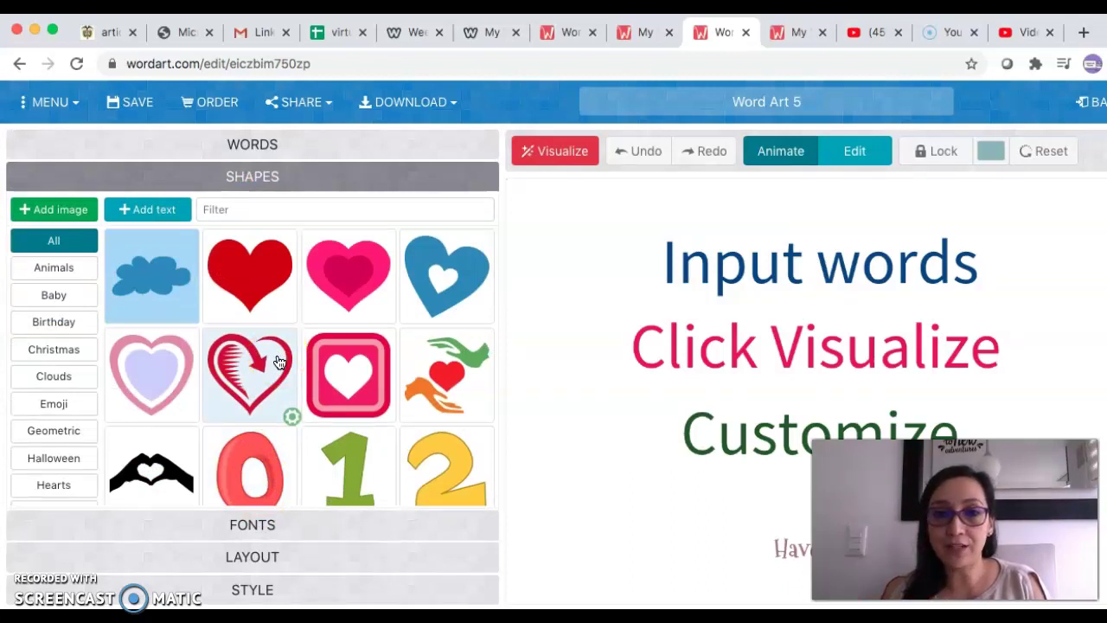
scroll(278, 361, "down", 10)
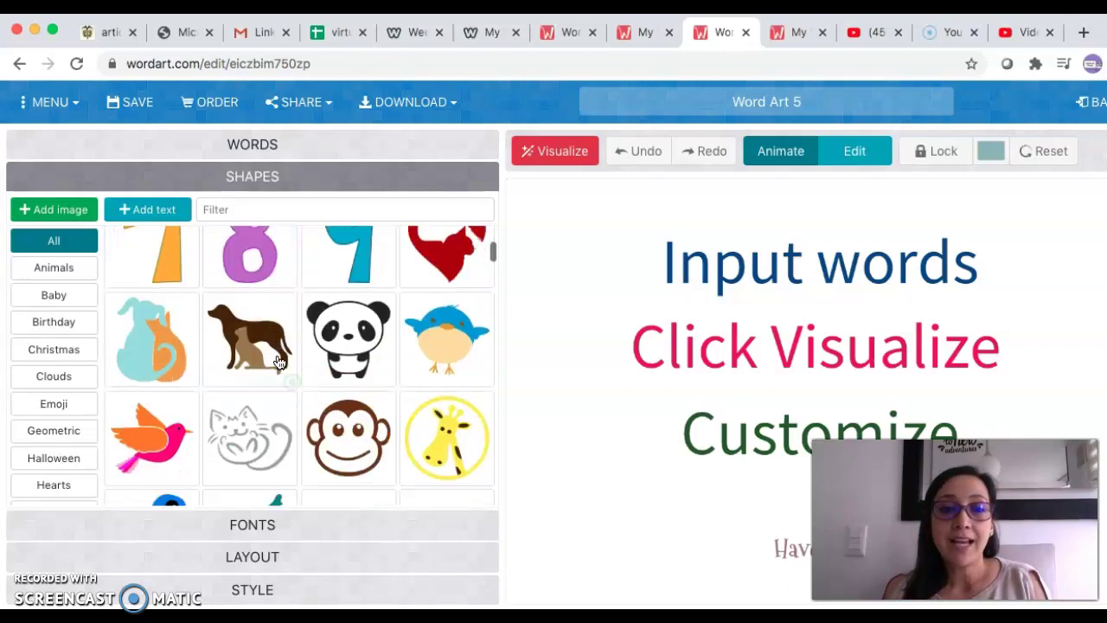
scroll(279, 361, "down", 3)
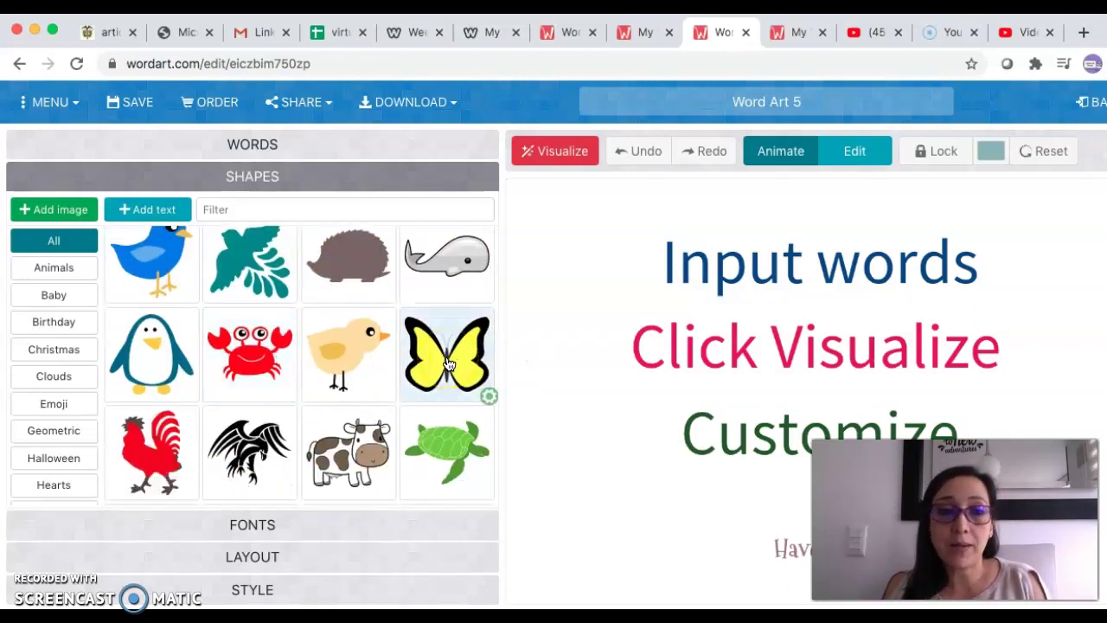
left_click(38, 410)
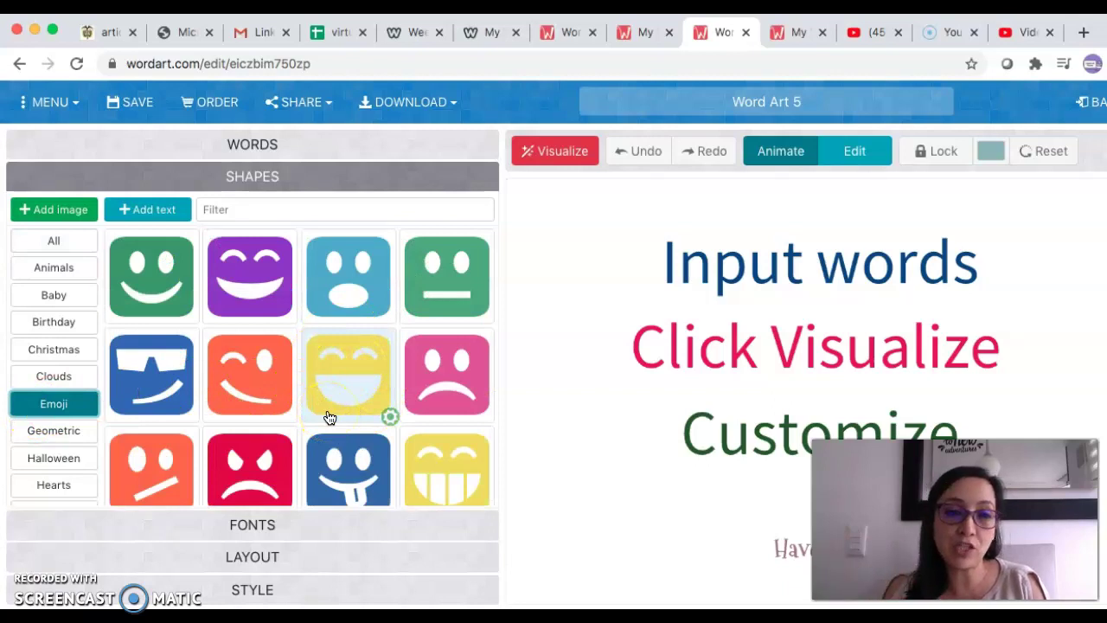
scroll(50, 400, "down", 4)
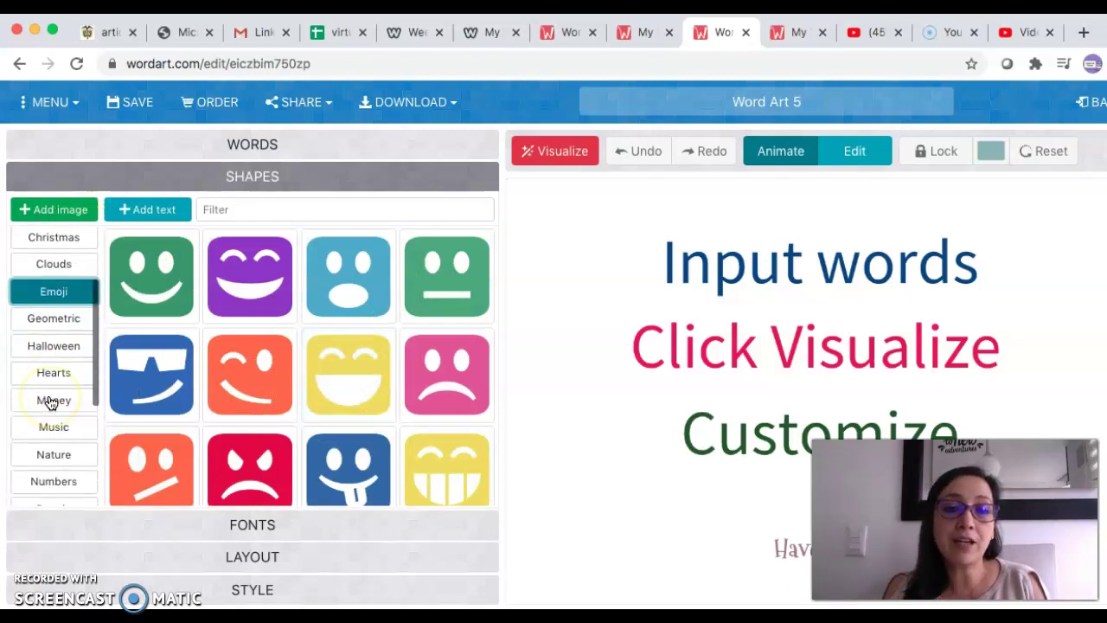
scroll(50, 402, "down", 2)
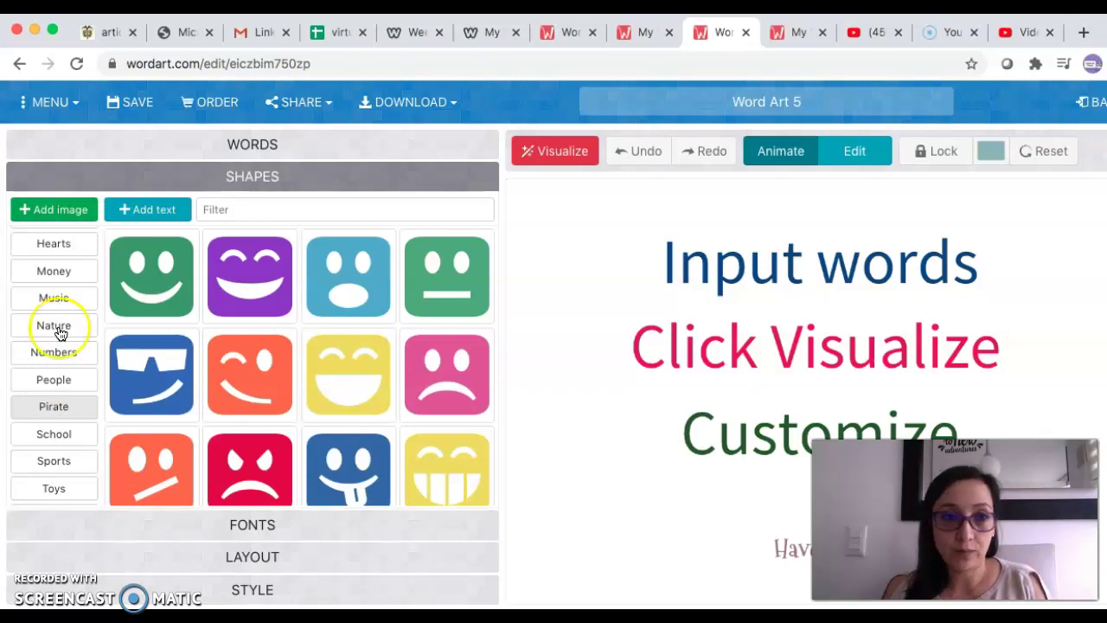
scroll(64, 275, "up", 6)
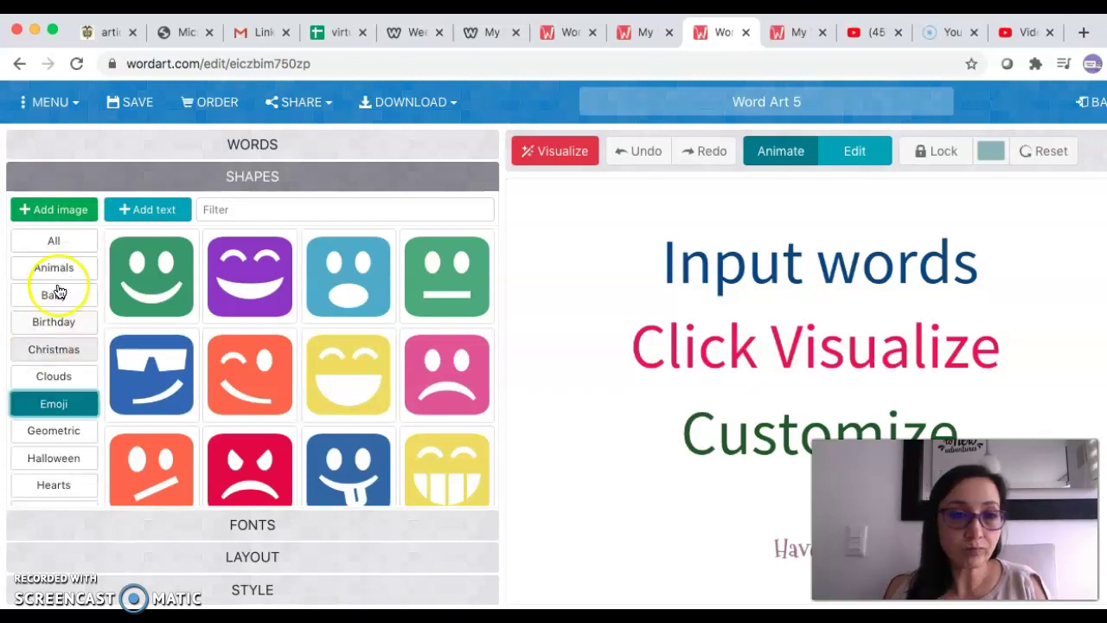
Choose the yellow and black butterfly from the Animals shapes and visualize the word cloud
left_click(57, 269)
scroll(365, 389, "down", 4)
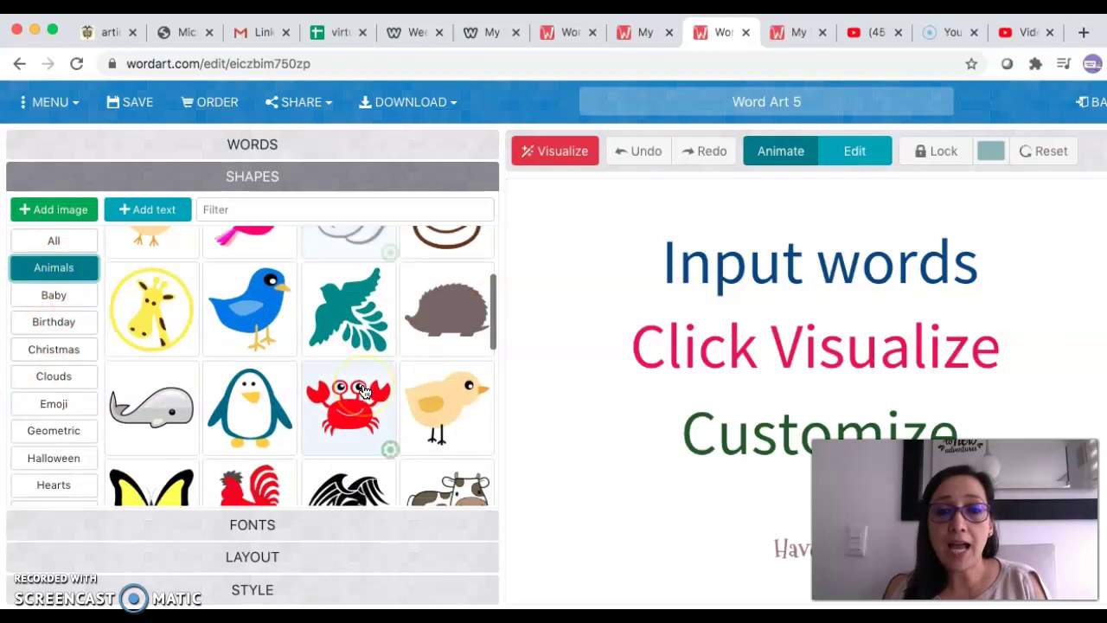
scroll(365, 392, "down", 5)
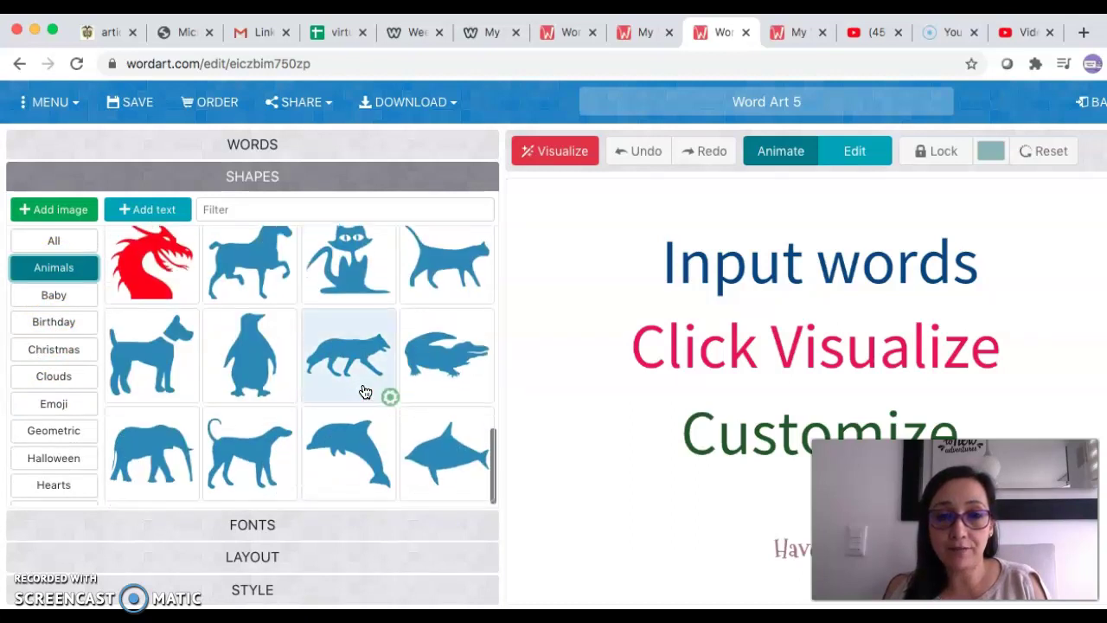
scroll(365, 392, "up", 2)
scroll(365, 392, "up", 3)
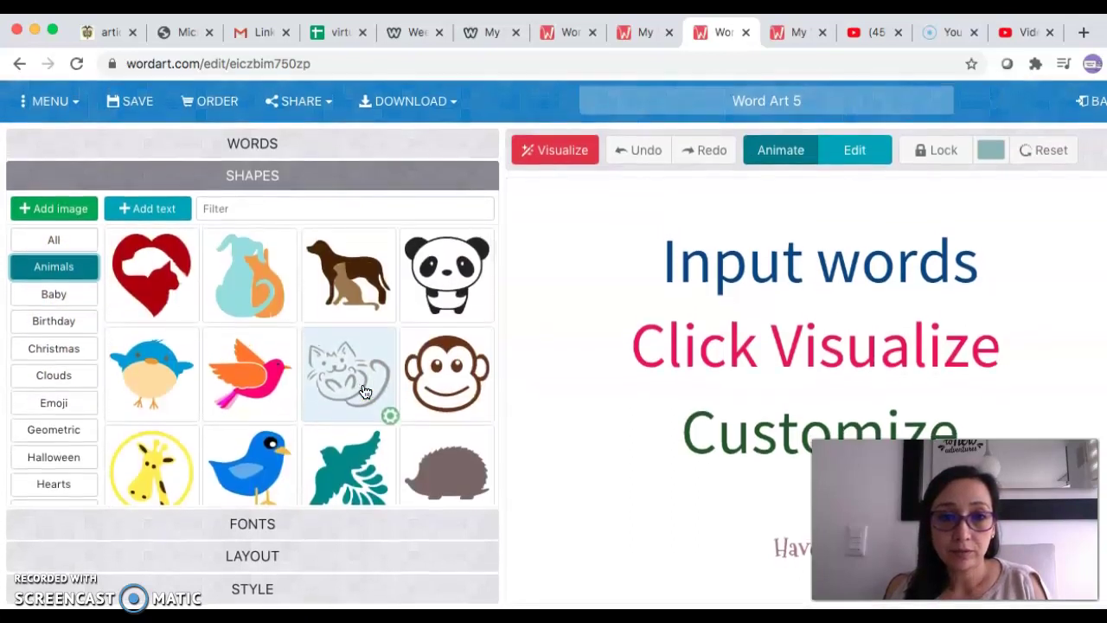
left_click(270, 408)
scroll(270, 408, "down", 4)
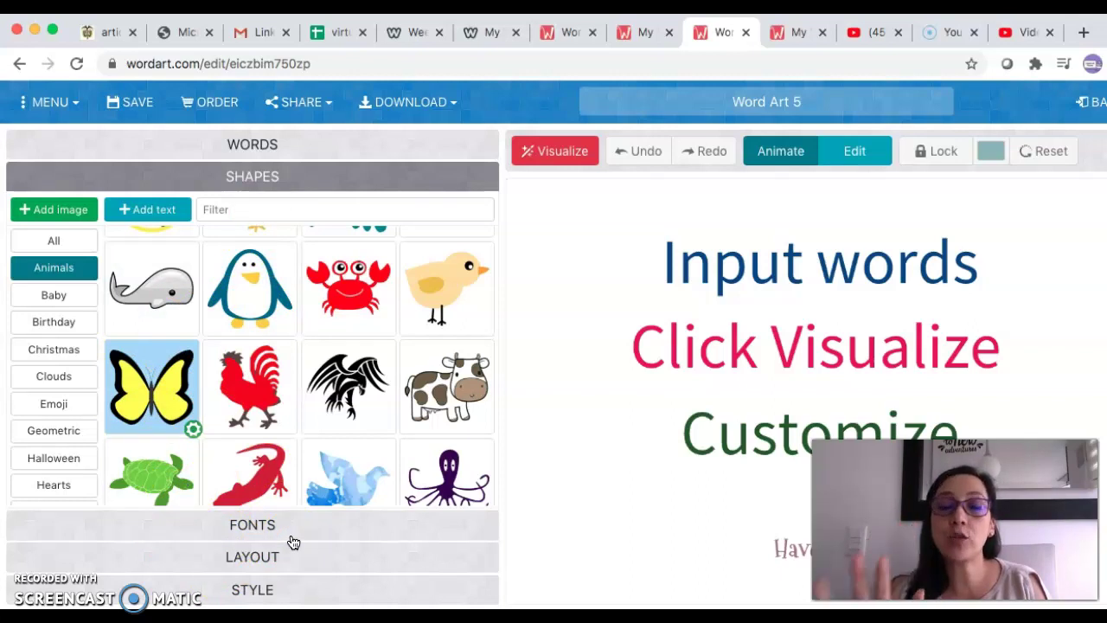
left_click(553, 156)
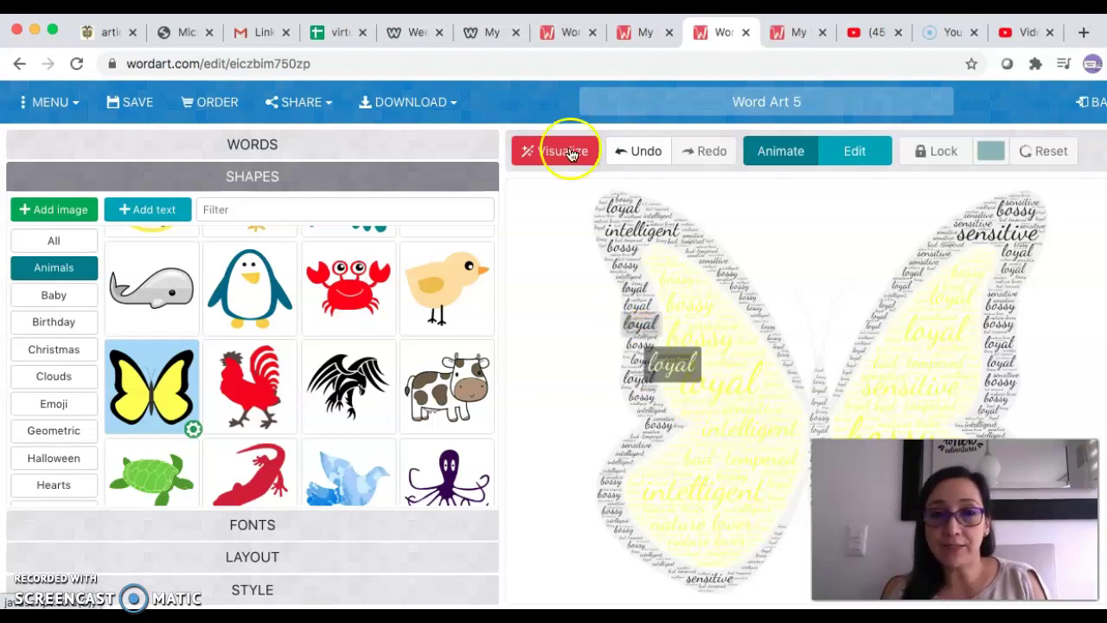
Share the word art for embedding on a webpage and agree to make it public
left_click(309, 104)
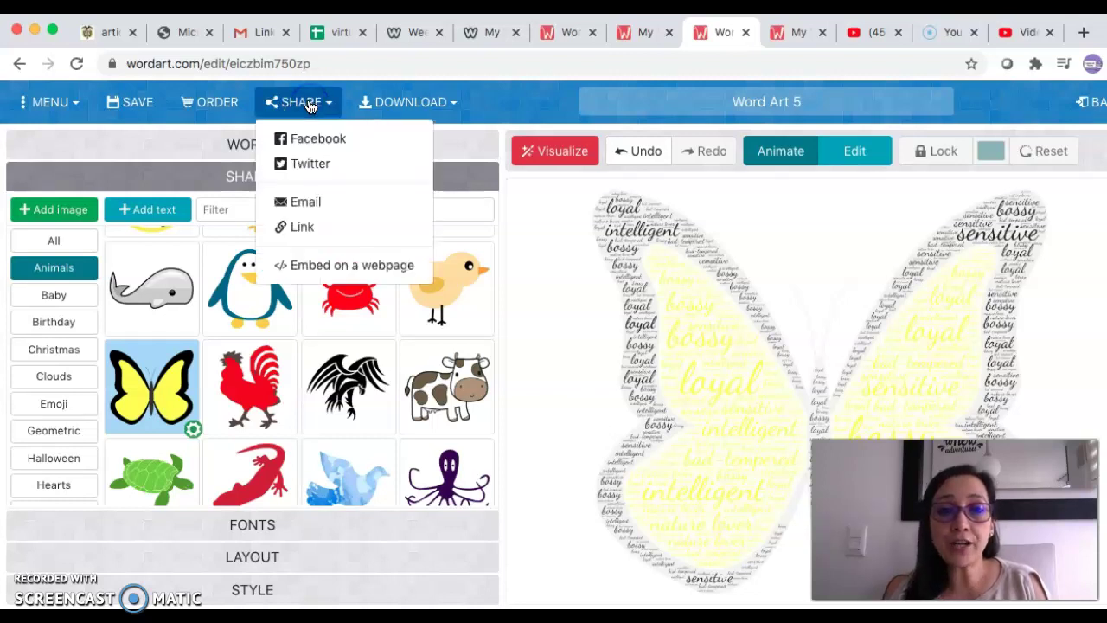
left_click(310, 266)
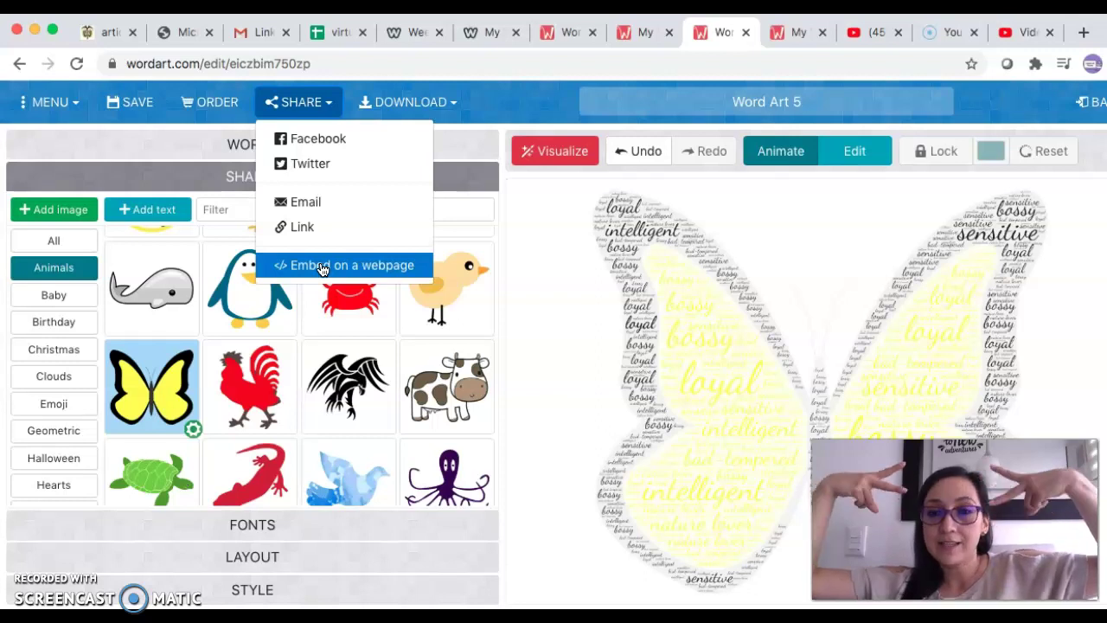
left_click(321, 268)
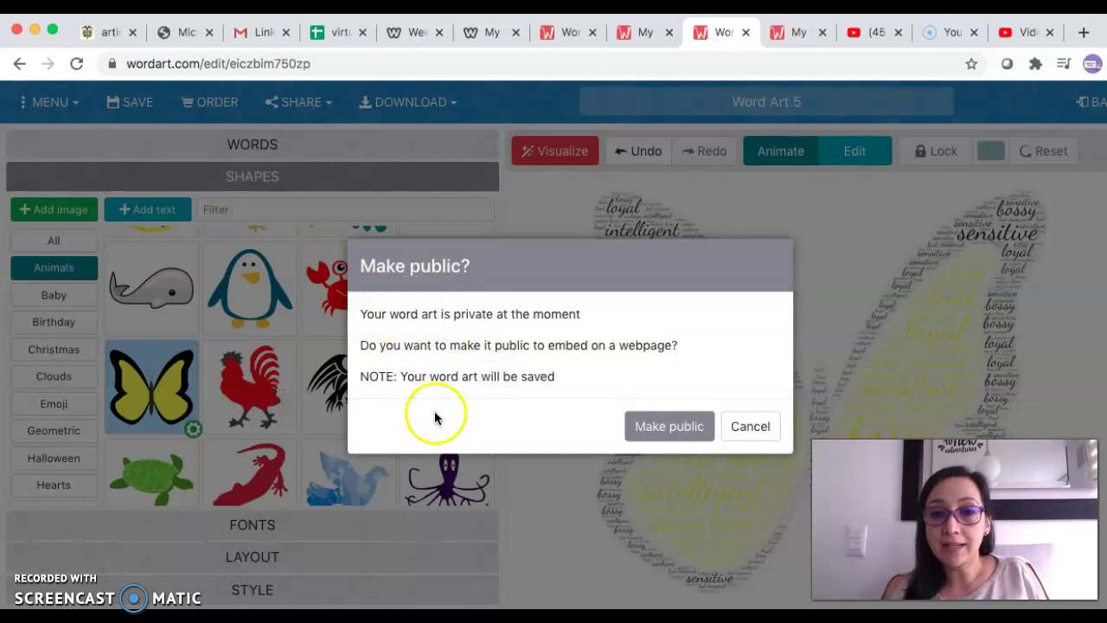
left_click(664, 428)
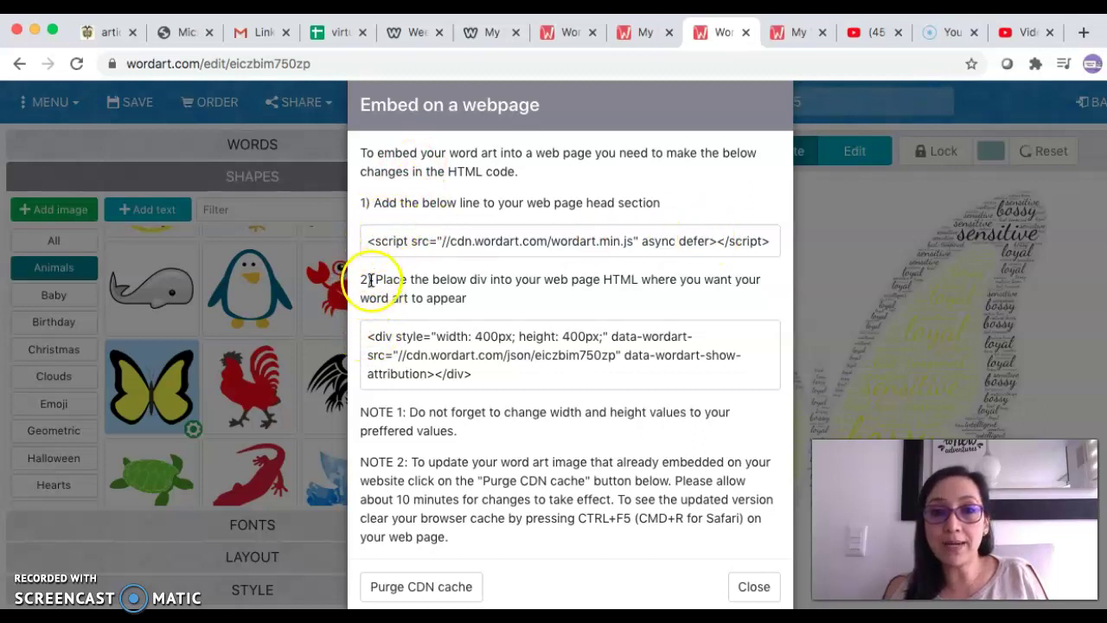
Copy the complete div embed code given for placing the word art in the page HTML
left_click_drag(368, 336, 536, 370)
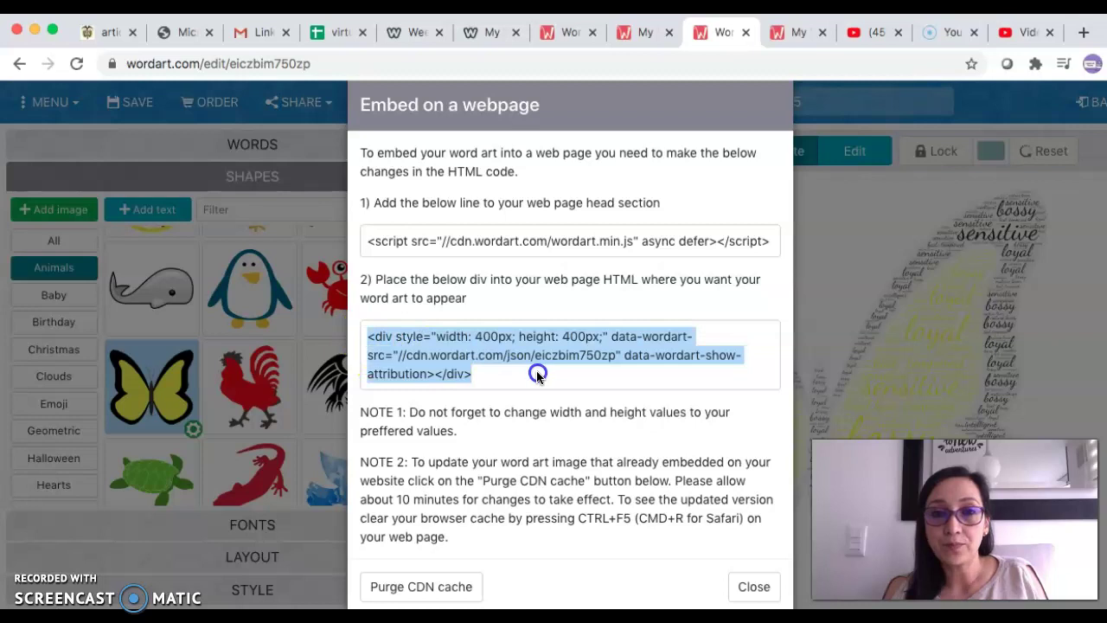
right_click(445, 352)
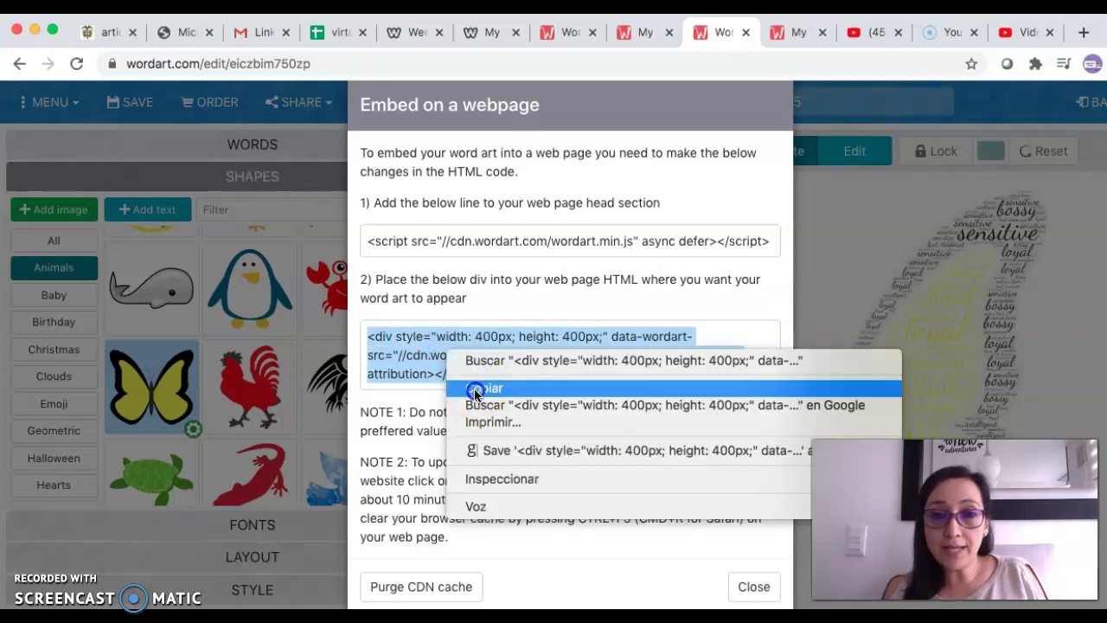
left_click(474, 388)
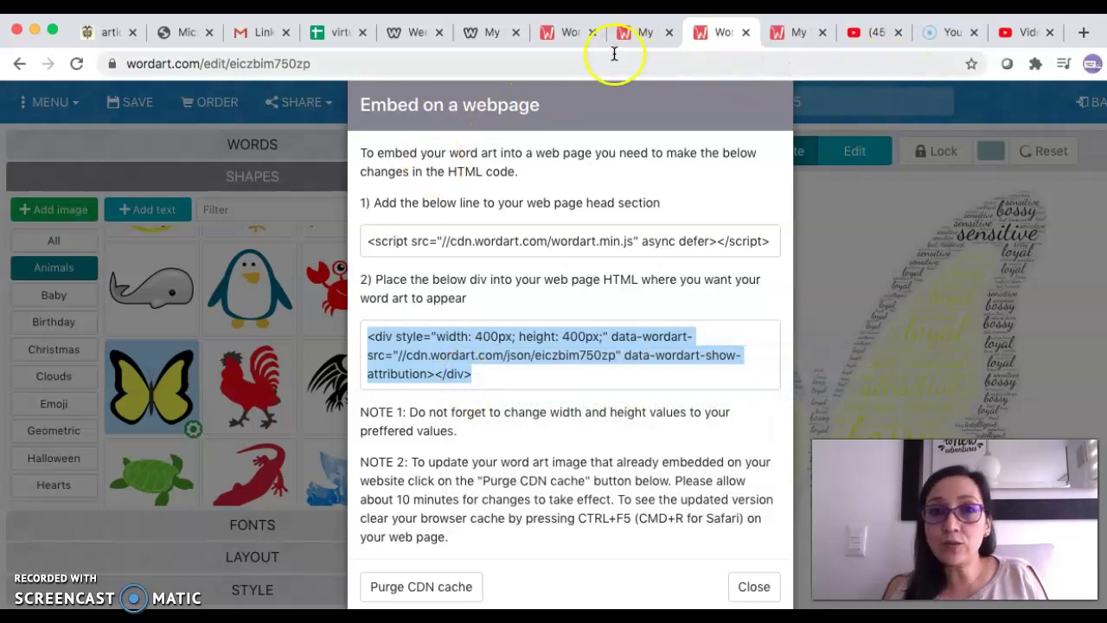
Switch to the Weebly editor and add an embed code element below the photo and Learn More section of the This Is Me page
left_click(413, 33)
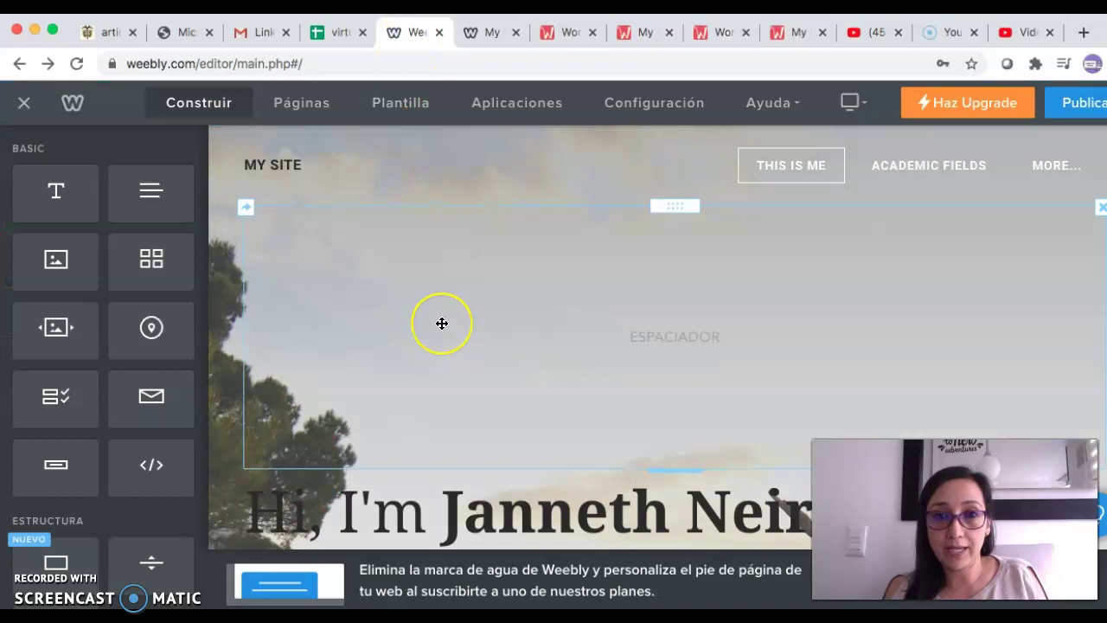
scroll(441, 324, "down", 3)
scroll(441, 323, "down", 2)
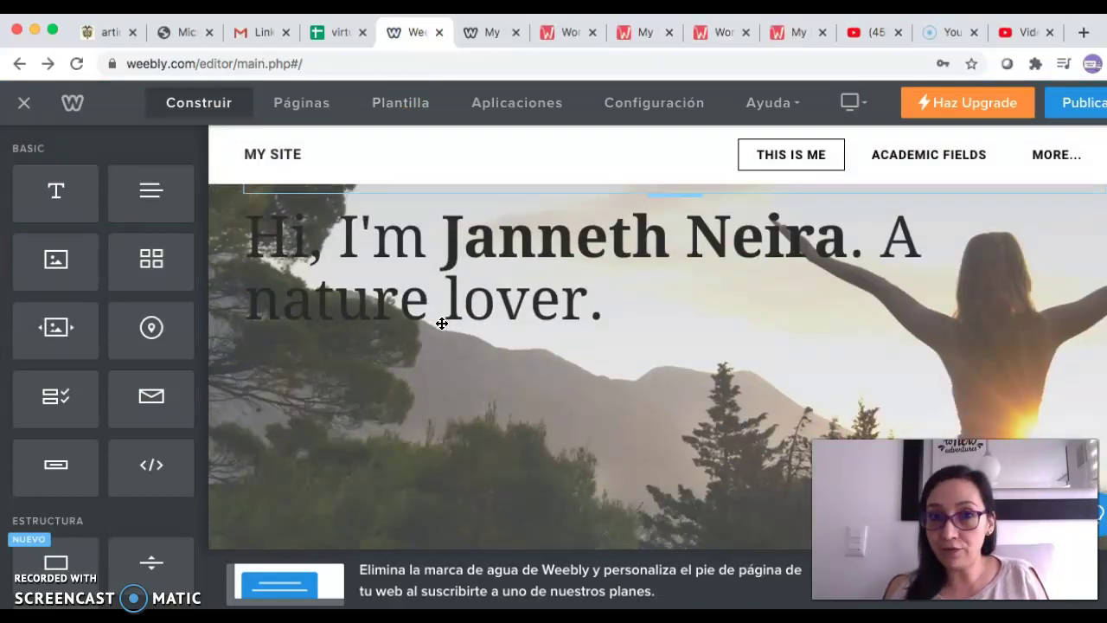
scroll(441, 323, "down", 2)
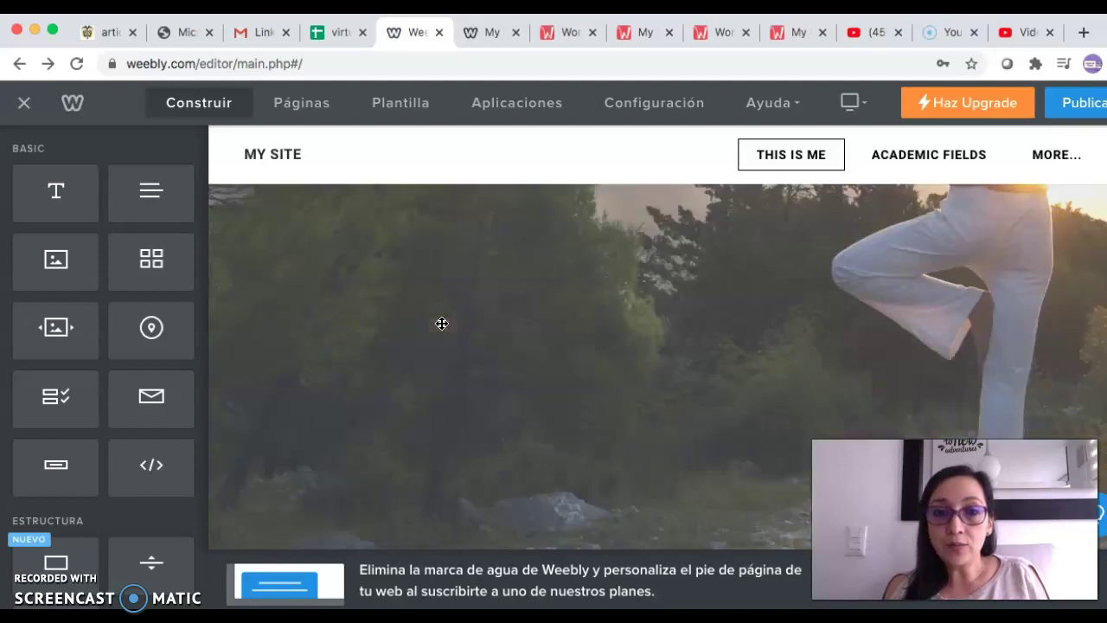
scroll(441, 323, "down", 2)
scroll(442, 323, "up", 3)
scroll(441, 323, "down", 3)
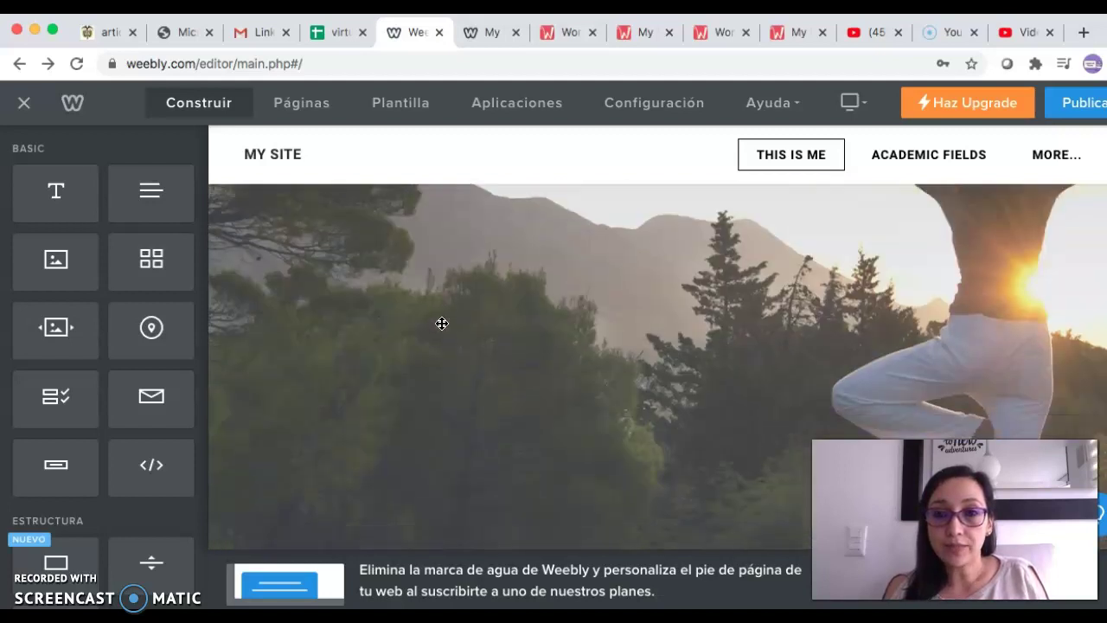
scroll(441, 324, "up", 3)
scroll(442, 324, "down", 5)
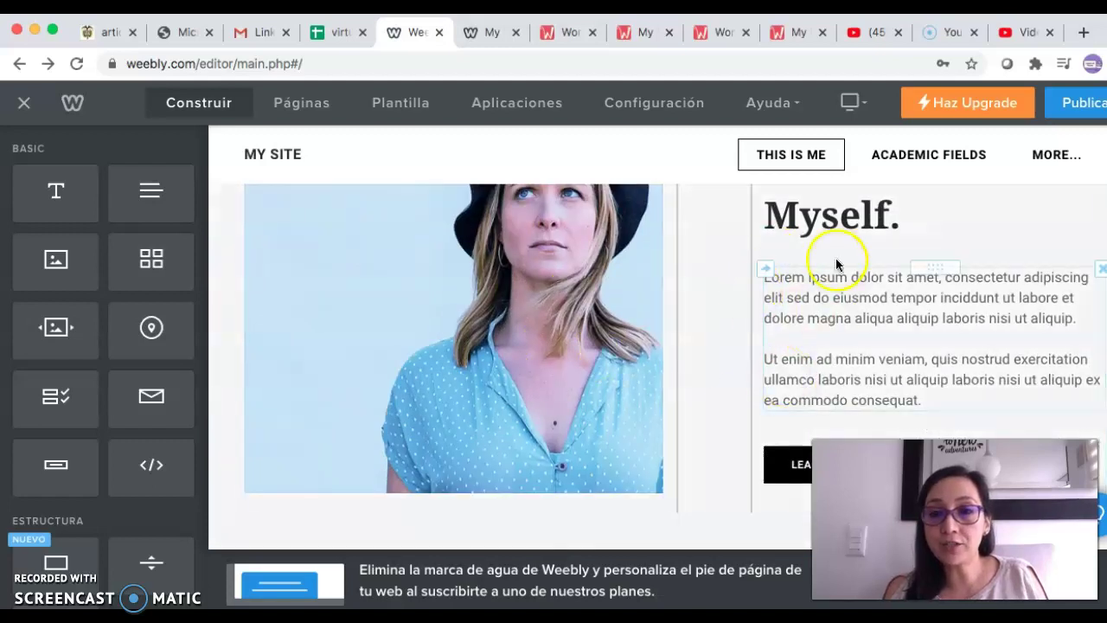
scroll(529, 437, "down", 2)
scroll(484, 406, "down", 1)
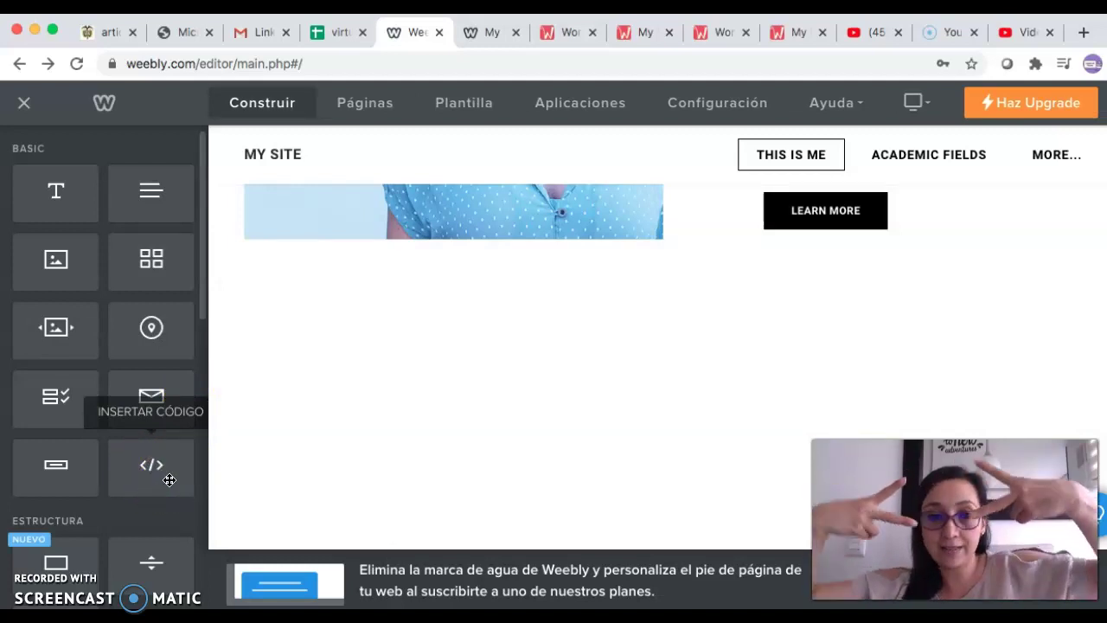
left_click_drag(150, 464, 304, 331)
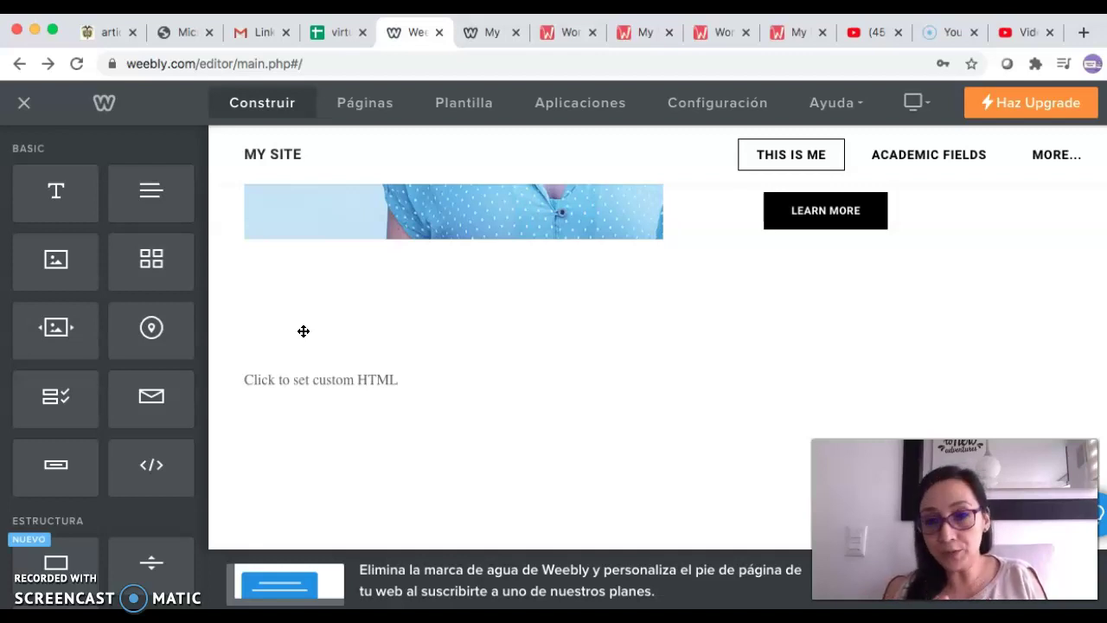
Replace the placeholder text in the custom HTML element with the copied WordArt div embed code
left_click(308, 378)
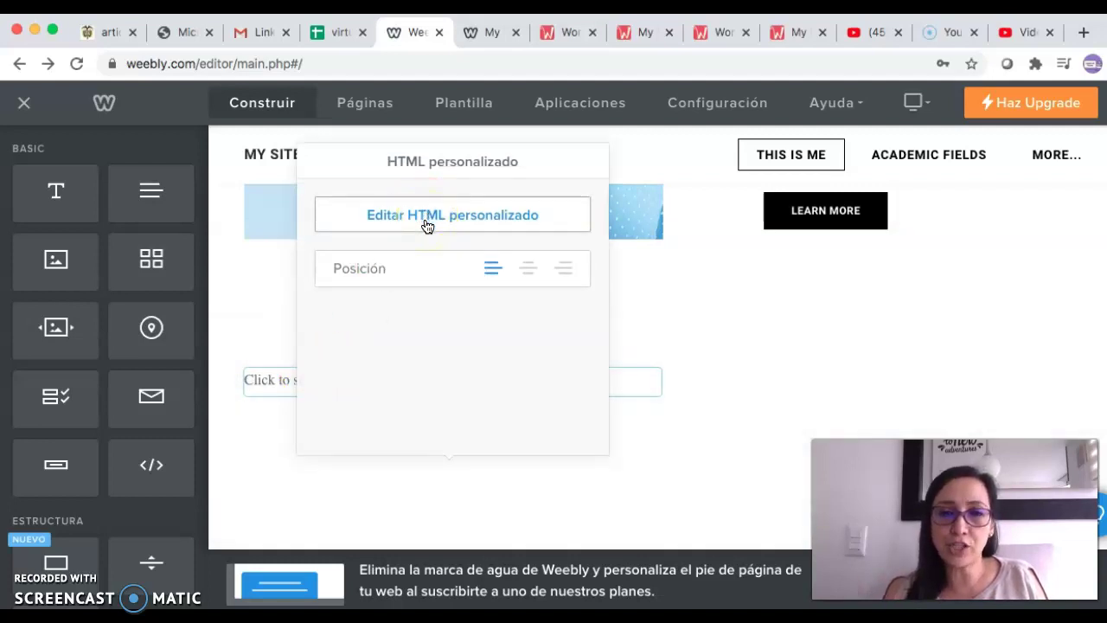
left_click(426, 216)
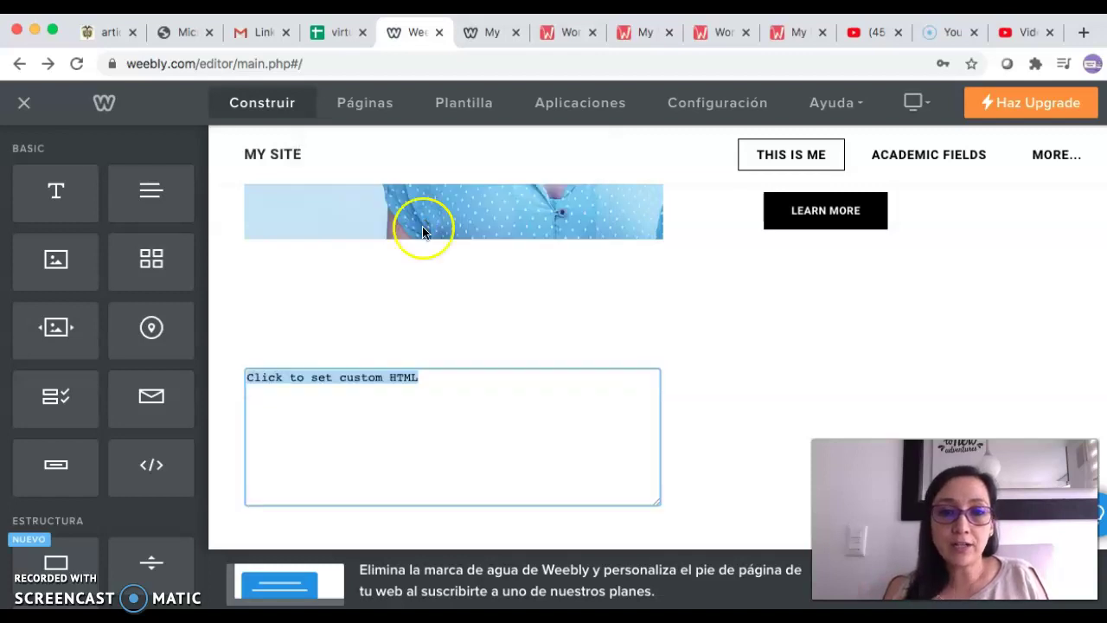
key("BackSpace")
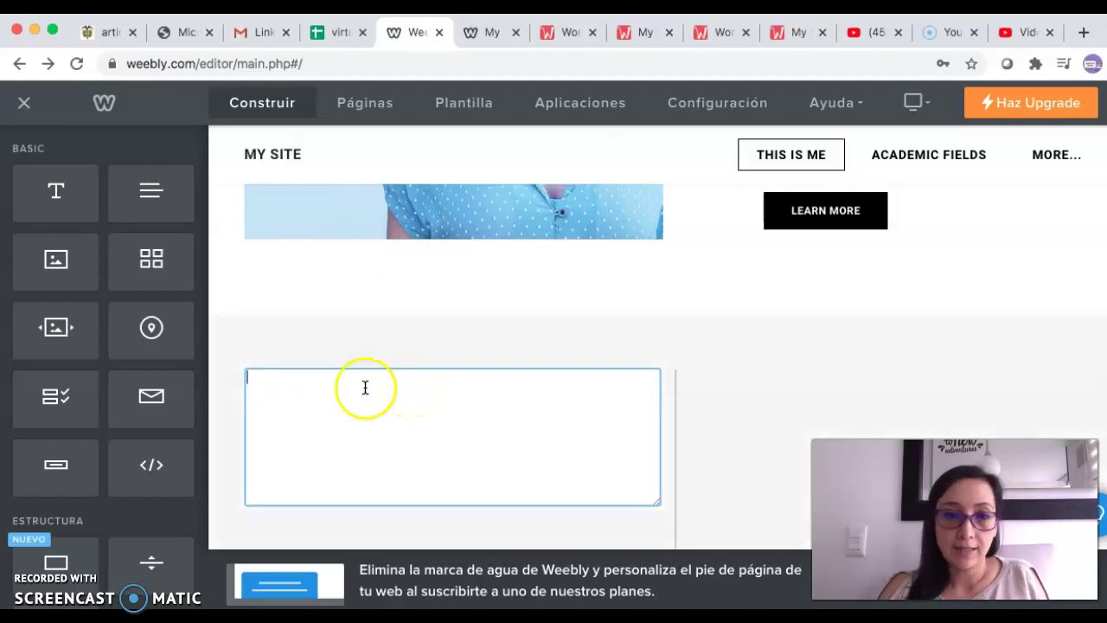
right_click(263, 394)
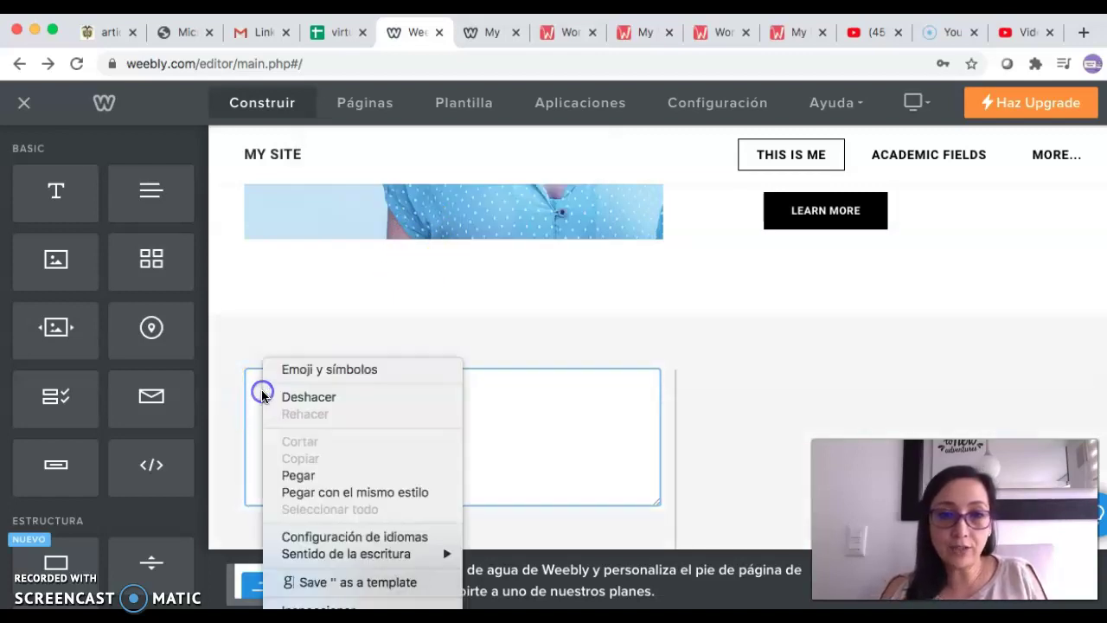
left_click(316, 475)
left_click(350, 437)
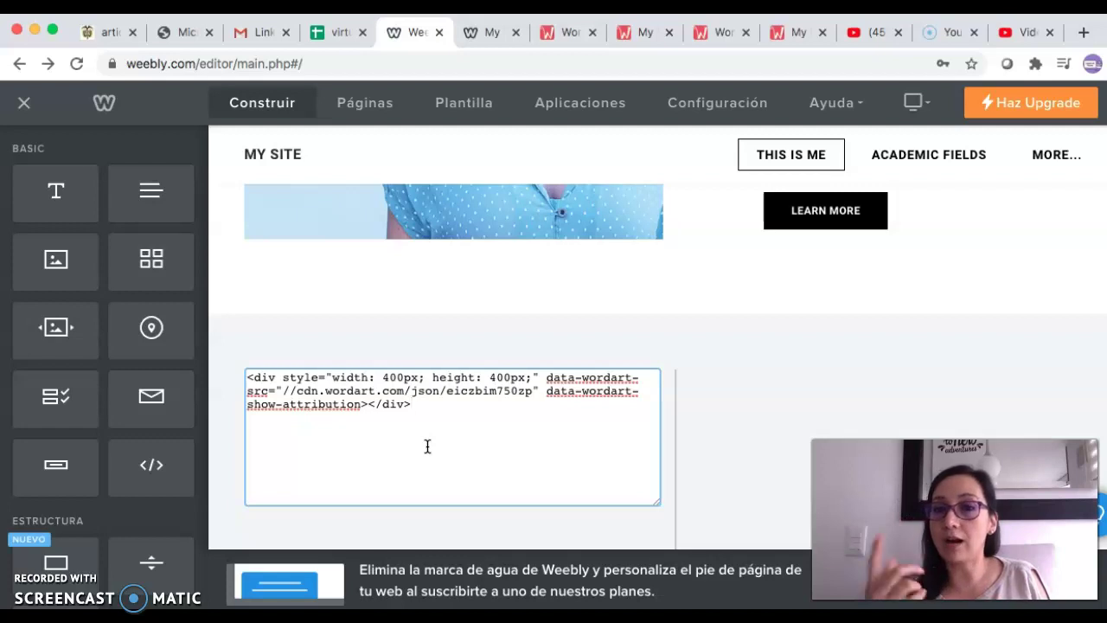
Set the embedded word art's width to 700px and height to 1000px in the div code and finish editing the HTML
left_click(383, 378)
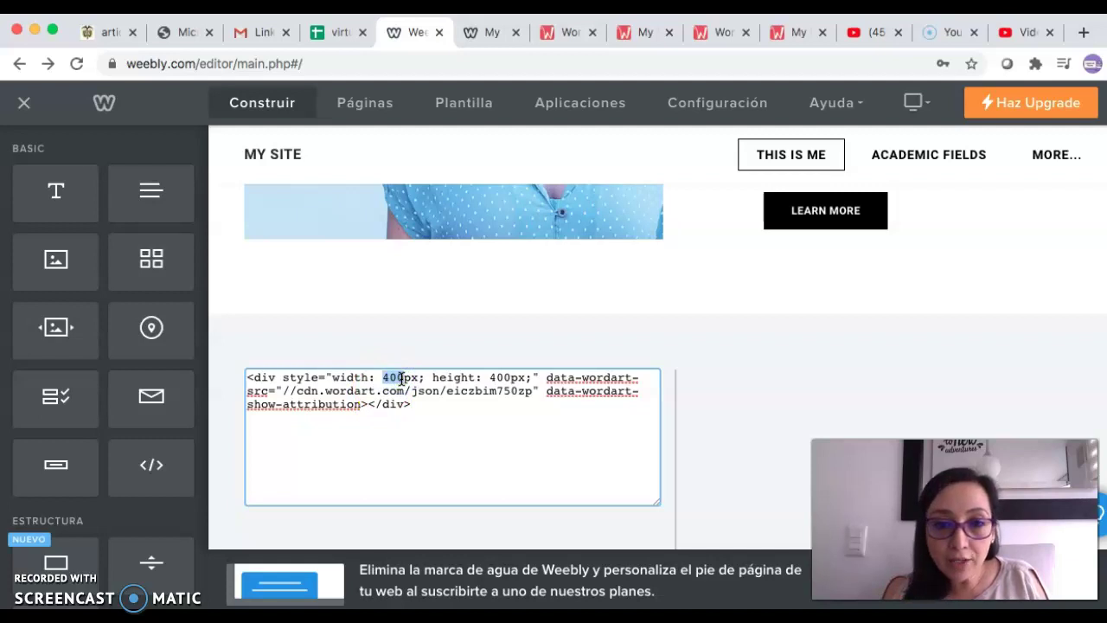
type("5")
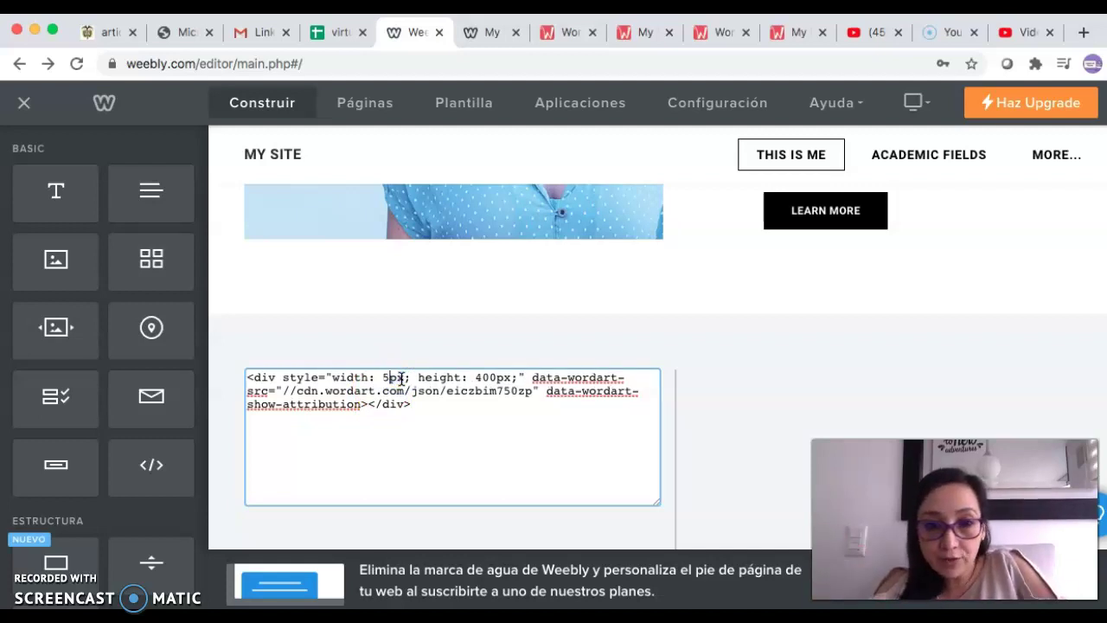
key("BackSpace")
type("700")
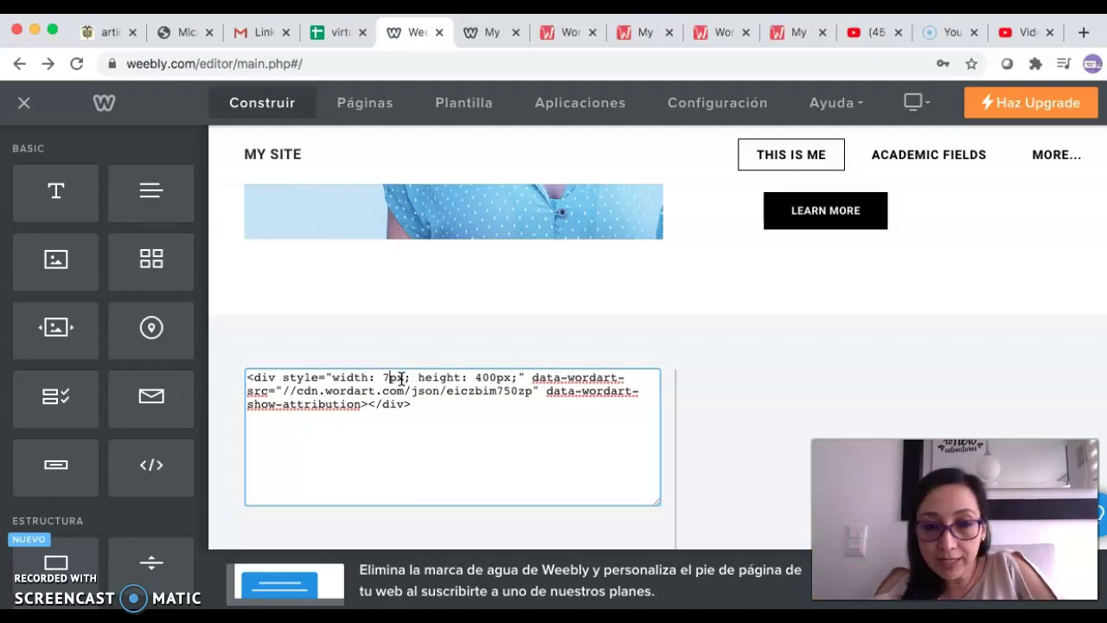
double_click(500, 378)
type("1000")
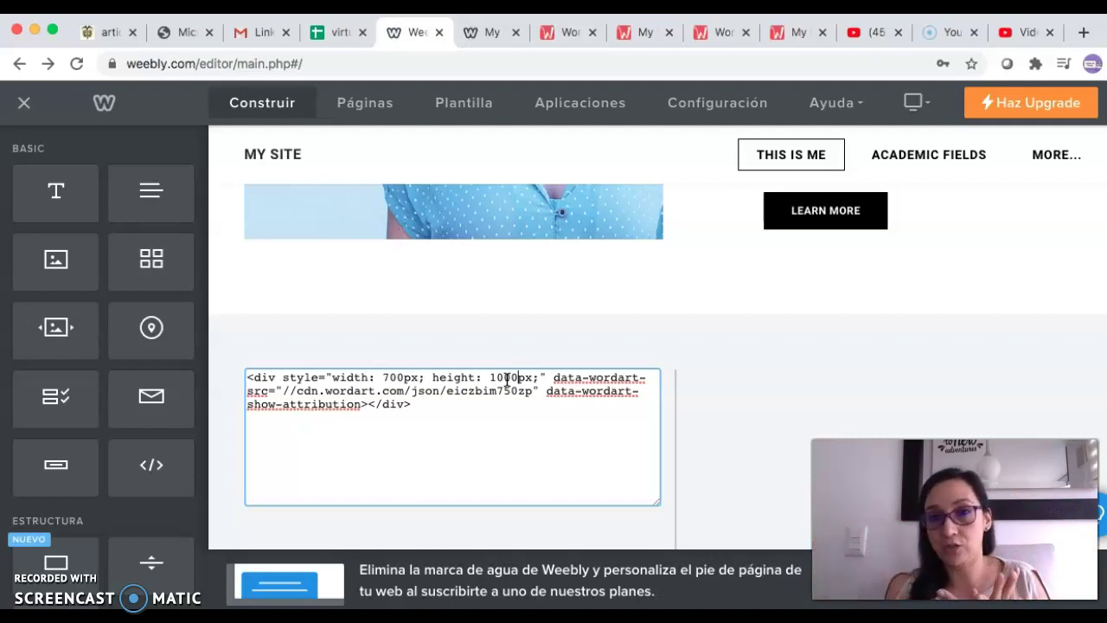
left_click(662, 415)
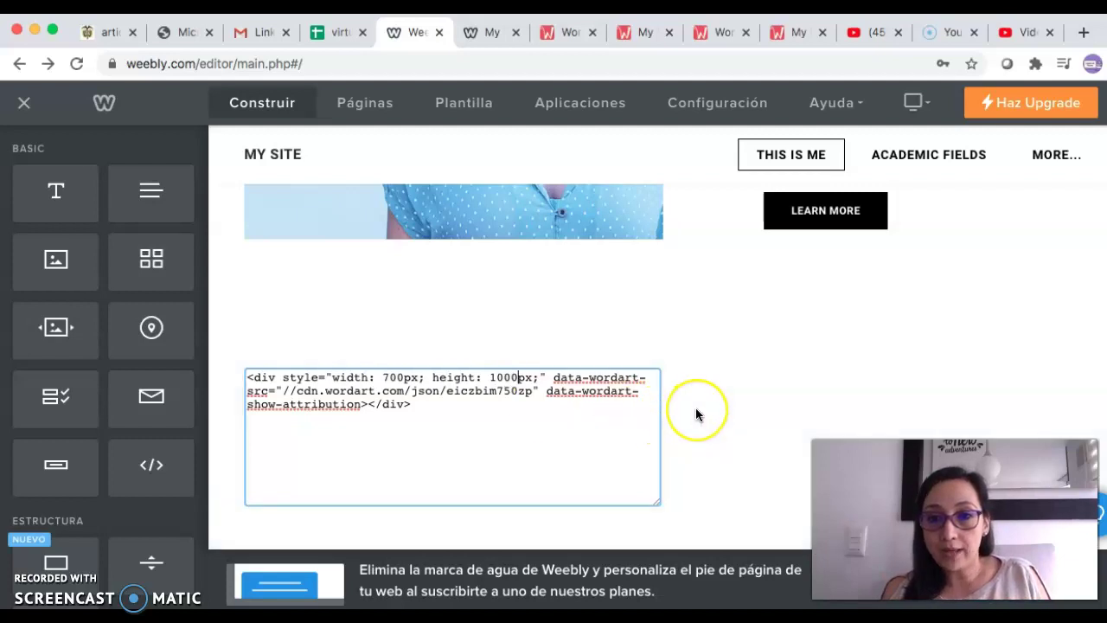
left_click(696, 412)
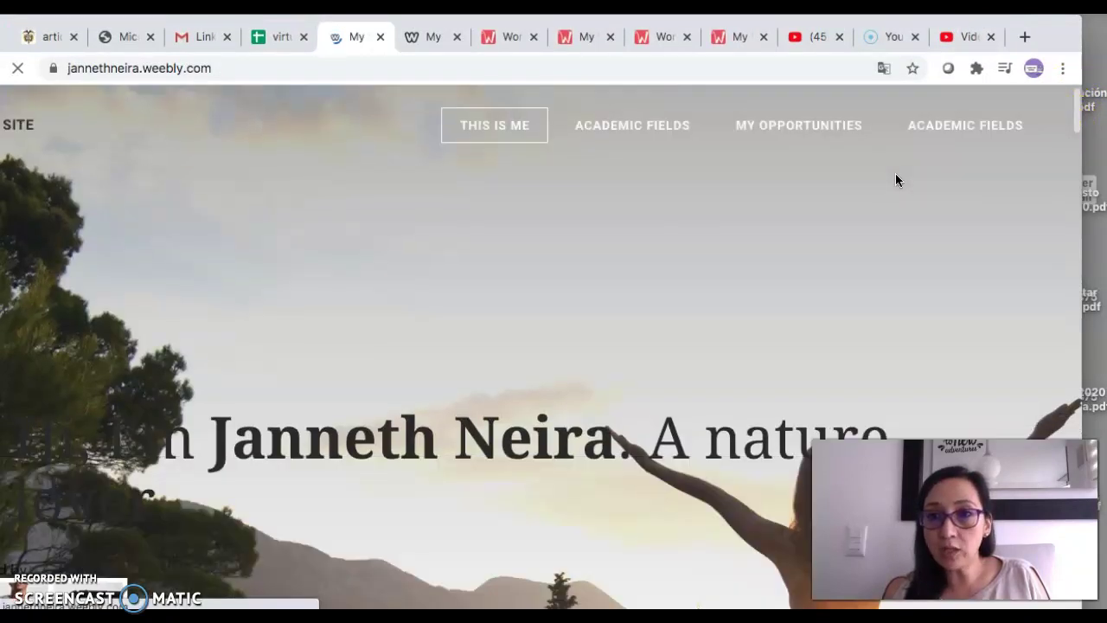
Look through the published This Is Me page to check the About section and the embedded word clouds
scroll(895, 180, "down", 2)
scroll(895, 180, "down", 10)
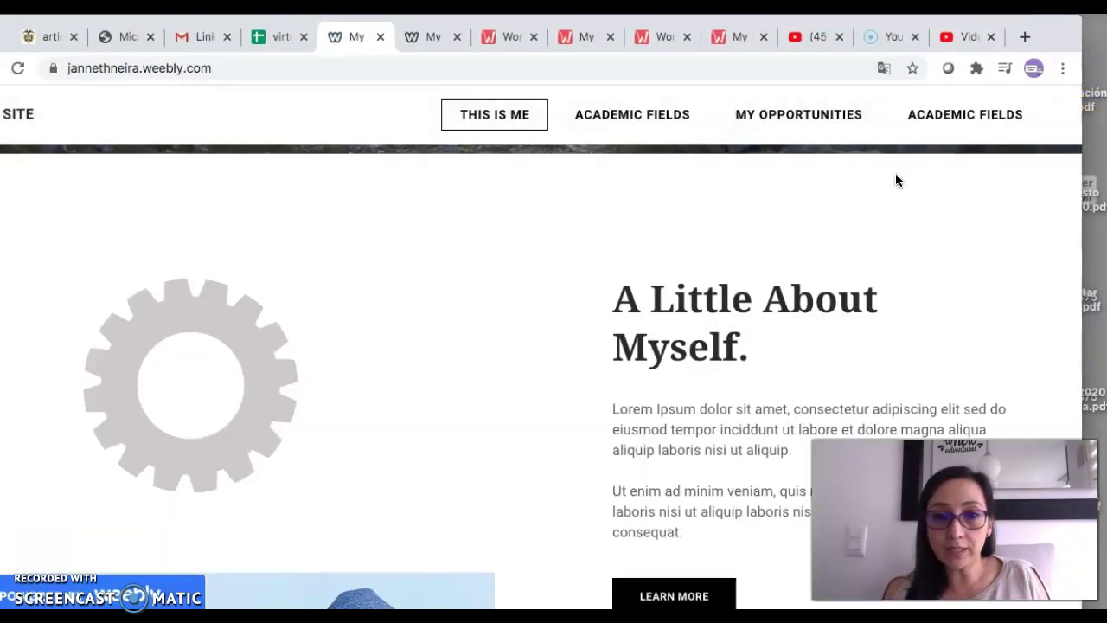
scroll(895, 180, "down", 5)
scroll(895, 180, "up", 4)
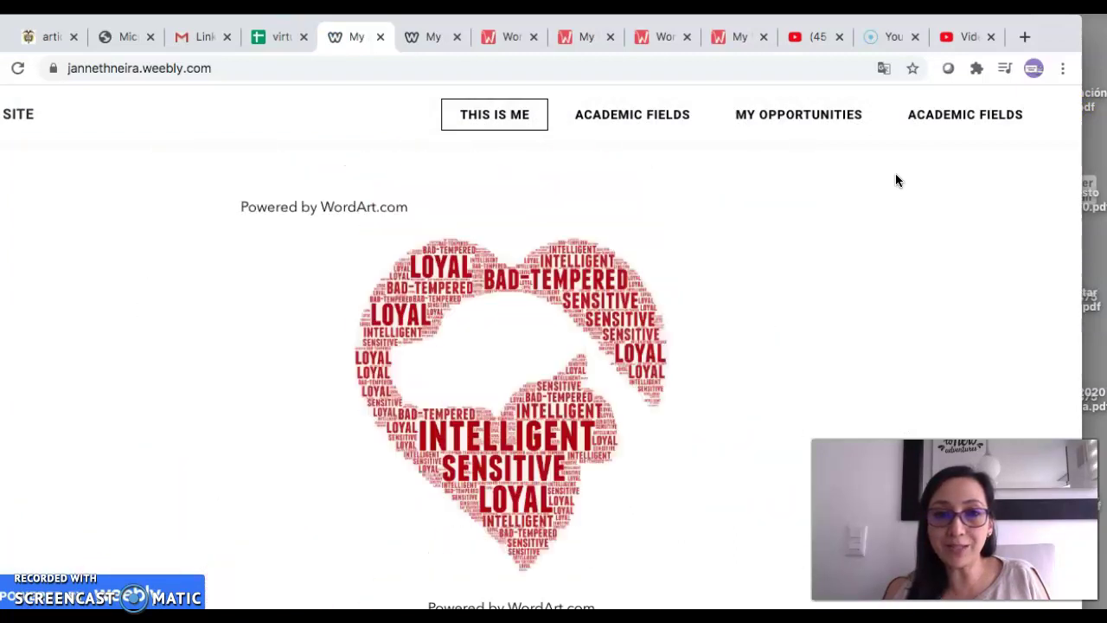
scroll(895, 180, "up", 5)
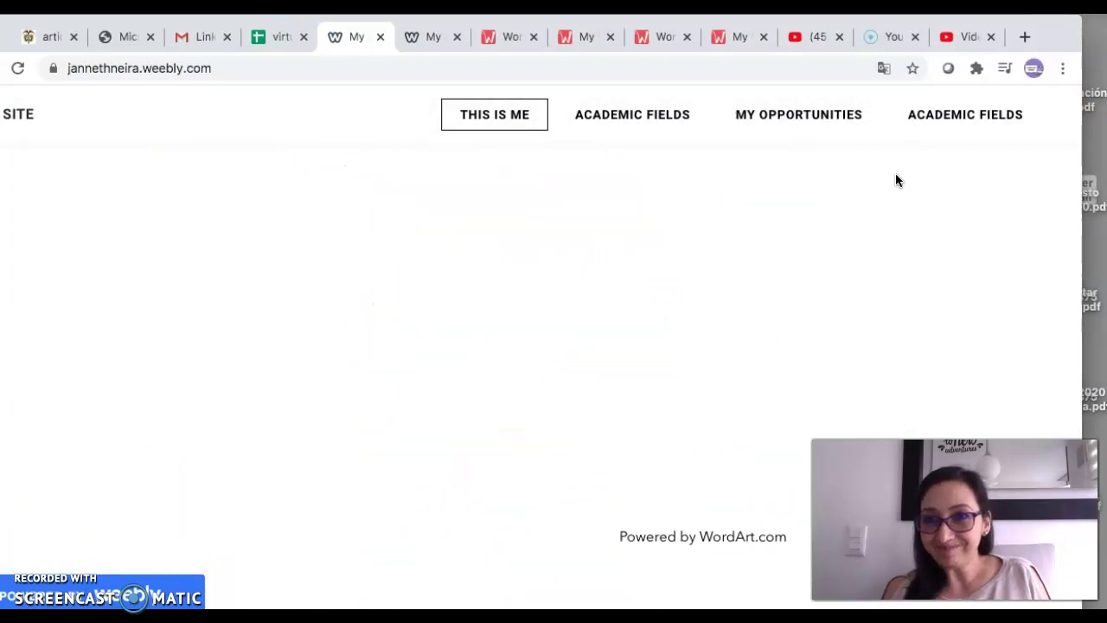
left_click(896, 168)
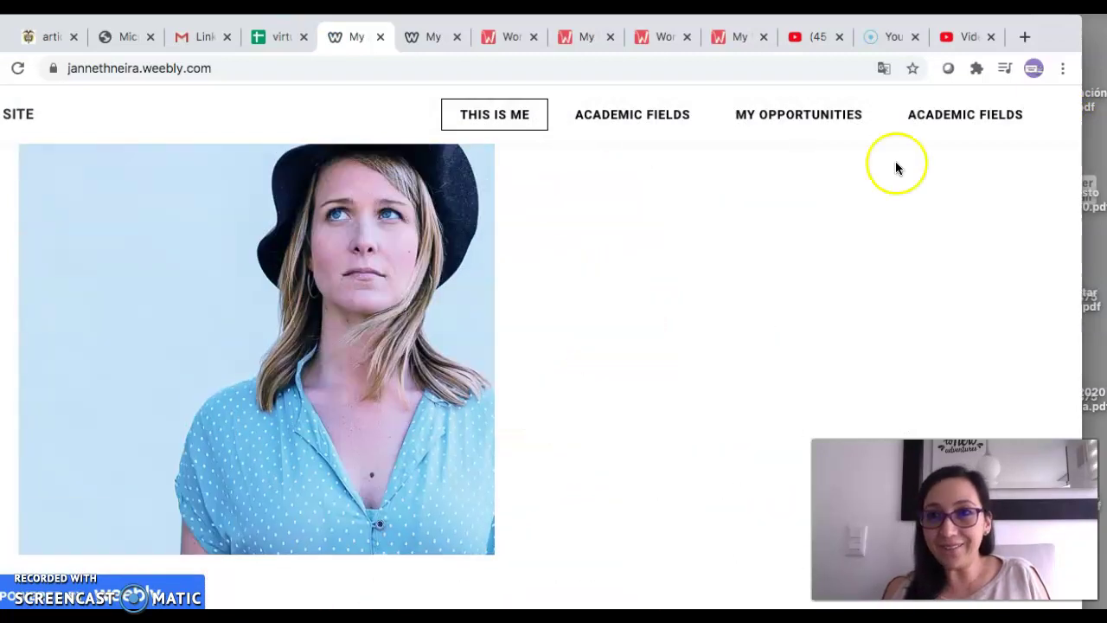
Compare the word cloud area in the other open copy of the published site with the first copy
left_click(421, 35)
scroll(440, 118, "down", 5)
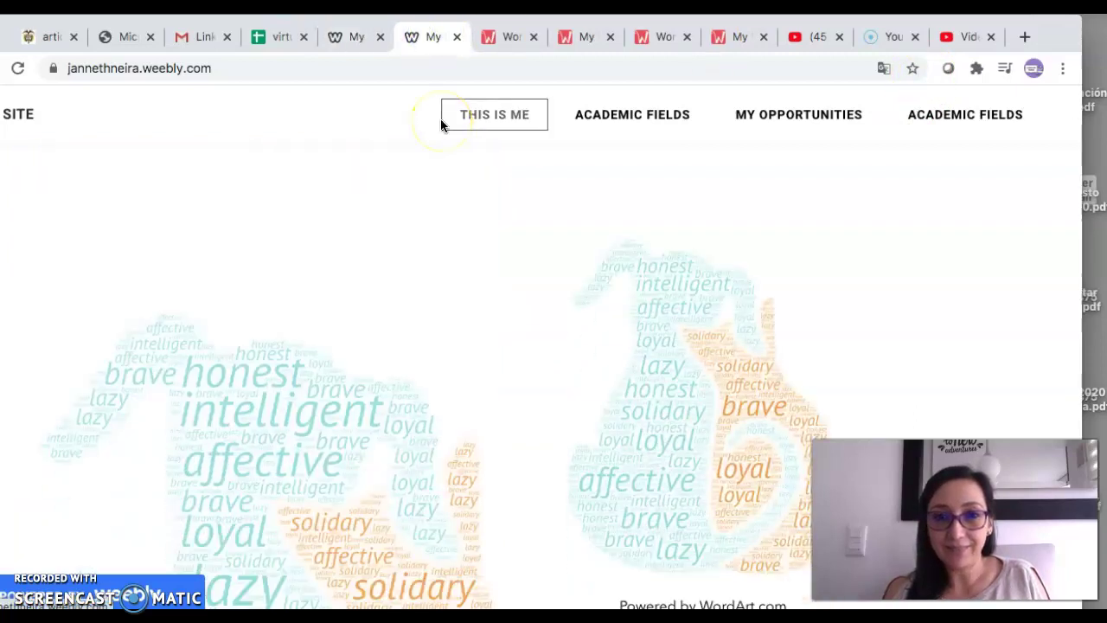
scroll(437, 117, "up", 2)
left_click(349, 37)
scroll(536, 234, "up", 10)
scroll(537, 234, "up", 10)
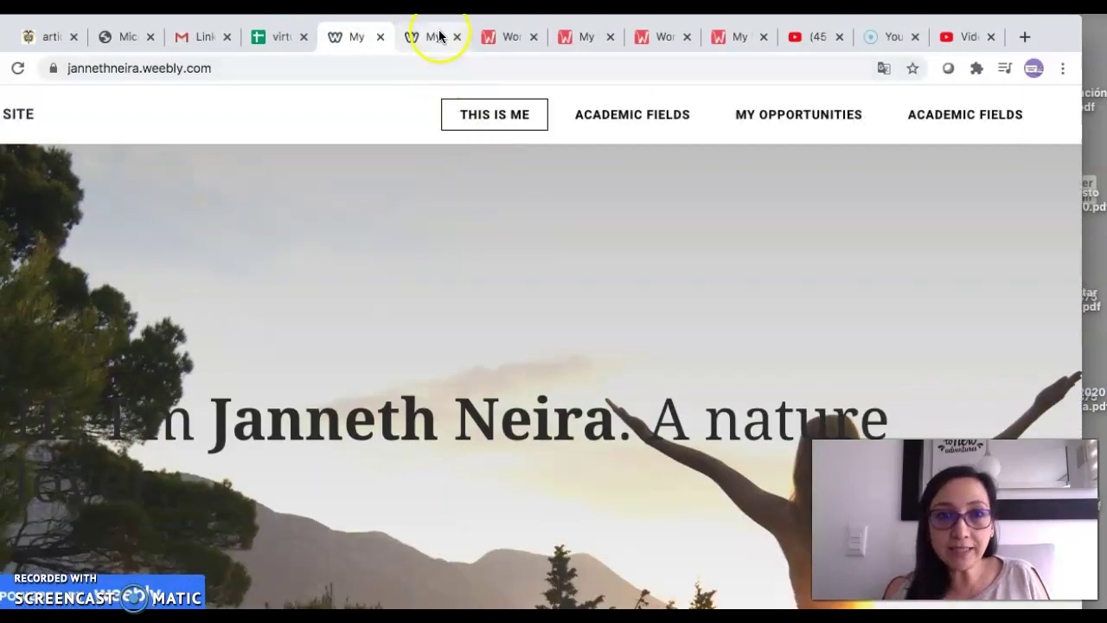
left_click(433, 37)
left_click(348, 36)
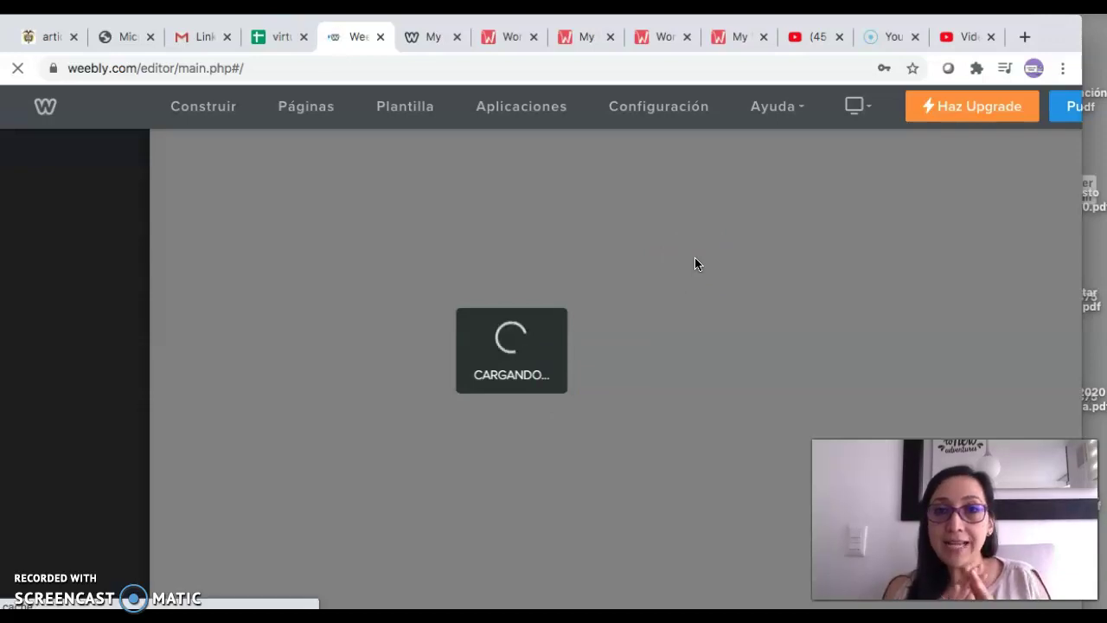
Examine the large and small dog-and-cat word clouds embedded on the published page
key("ctrl+Tab")
scroll(407, 259, "down", 5)
scroll(405, 254, "down", 1)
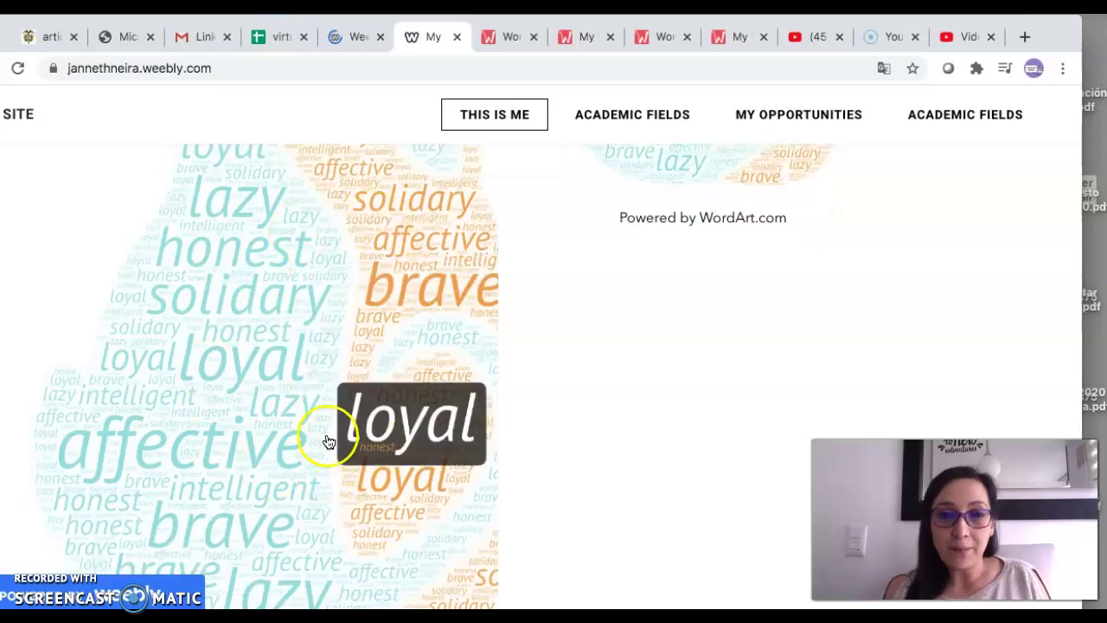
scroll(427, 341, "down", 3)
scroll(427, 343, "up", 6)
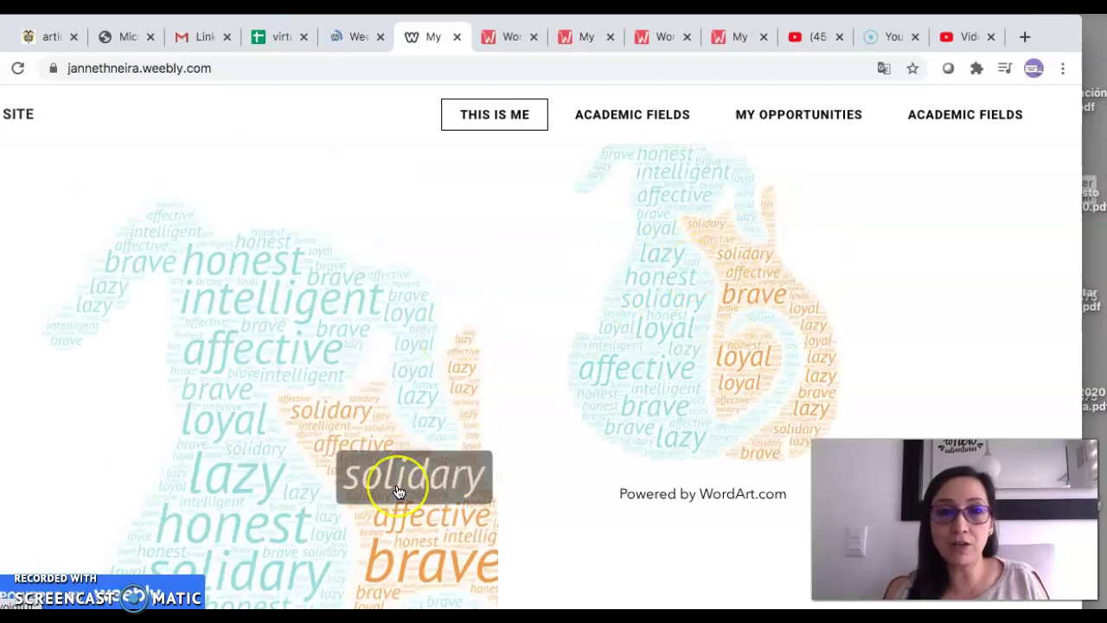
scroll(396, 491, "down", 1)
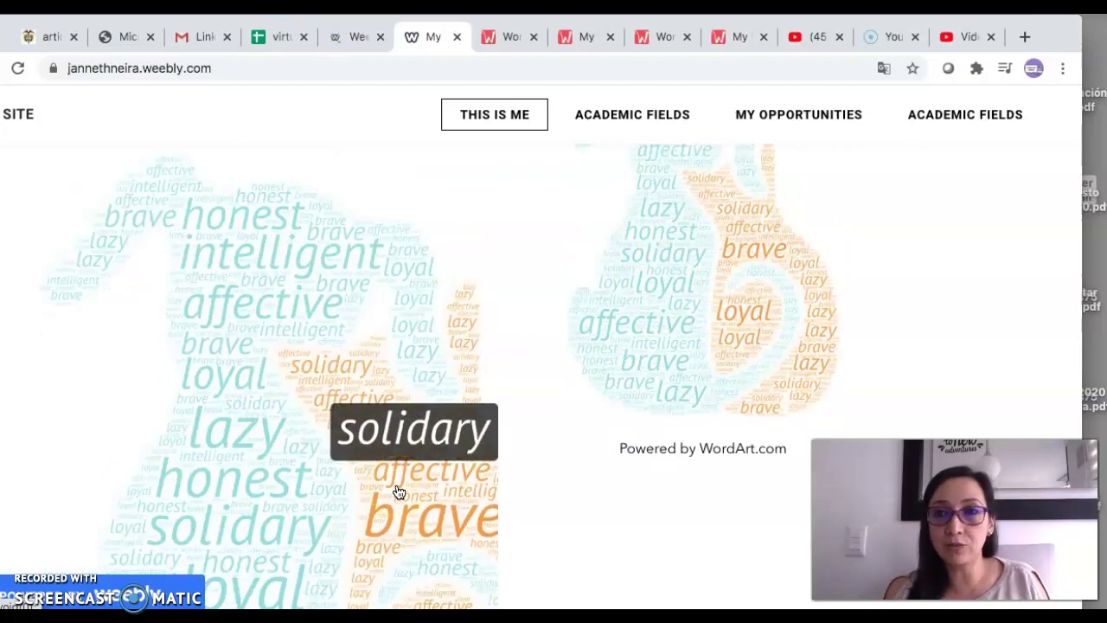
left_click(347, 38)
left_click(431, 38)
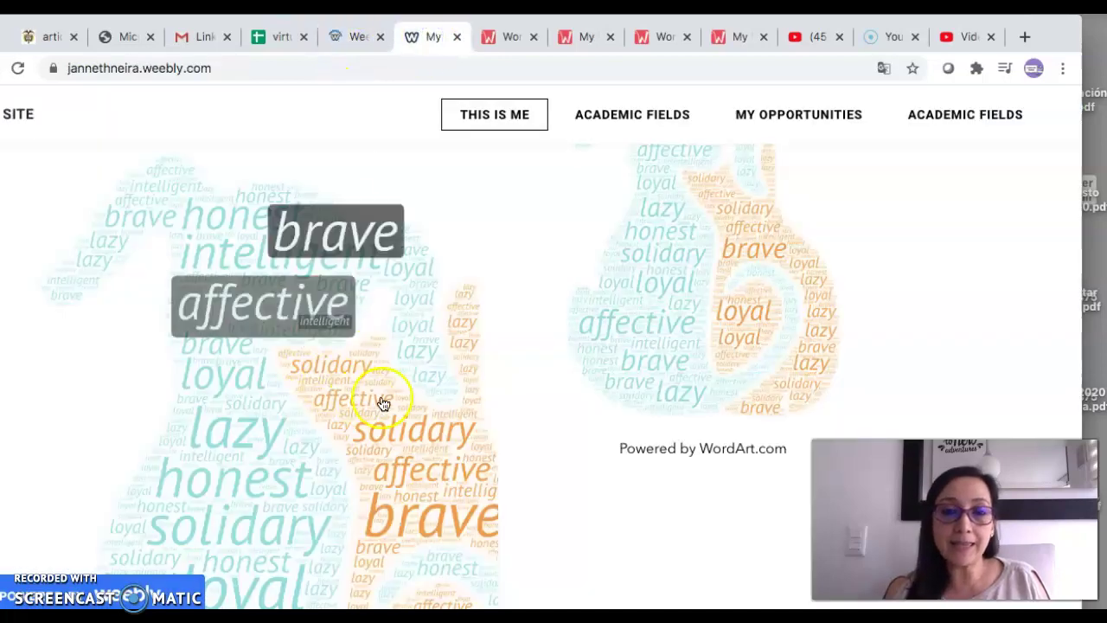
Examine the red heart word cloud on the published page and select the site's web address
scroll(349, 488, "down", 3)
scroll(349, 489, "down", 7)
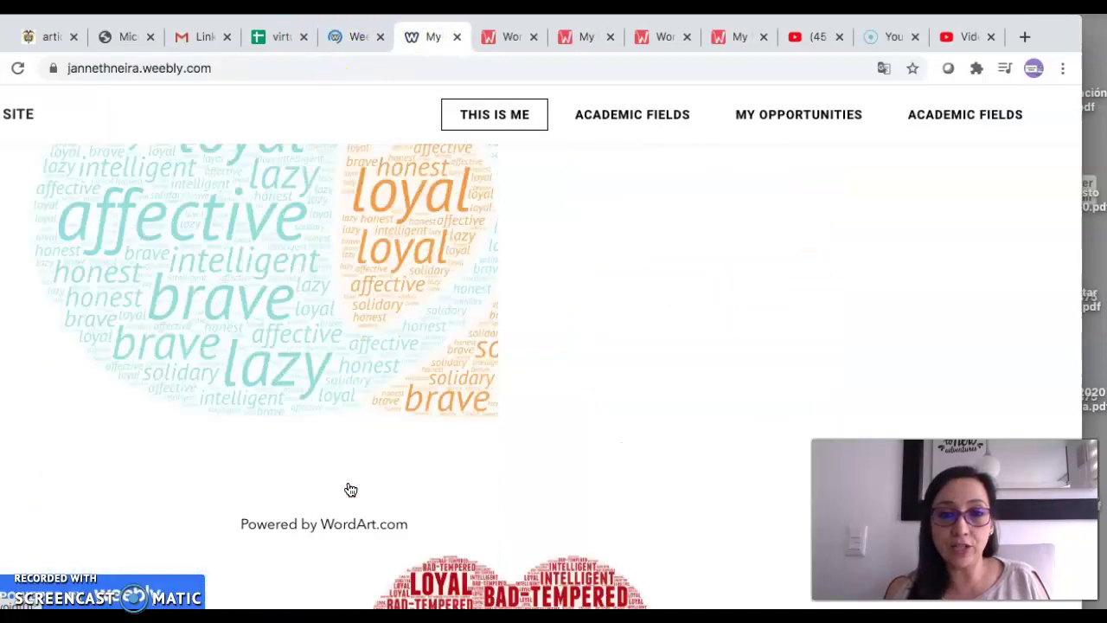
left_click(407, 421)
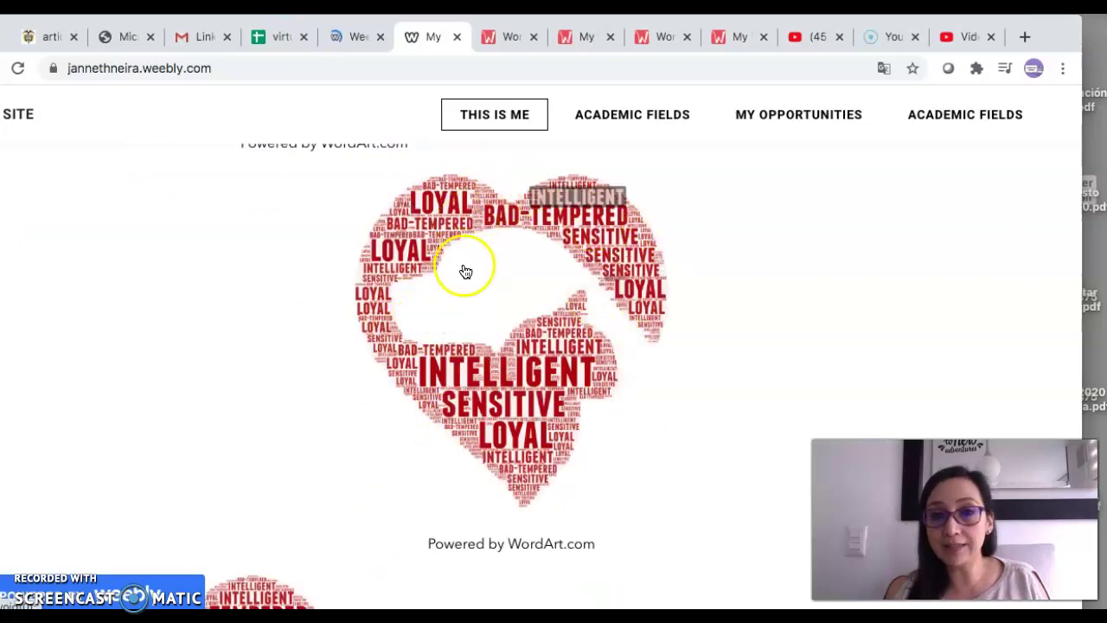
scroll(427, 392, "up", 1)
scroll(429, 395, "up", 1)
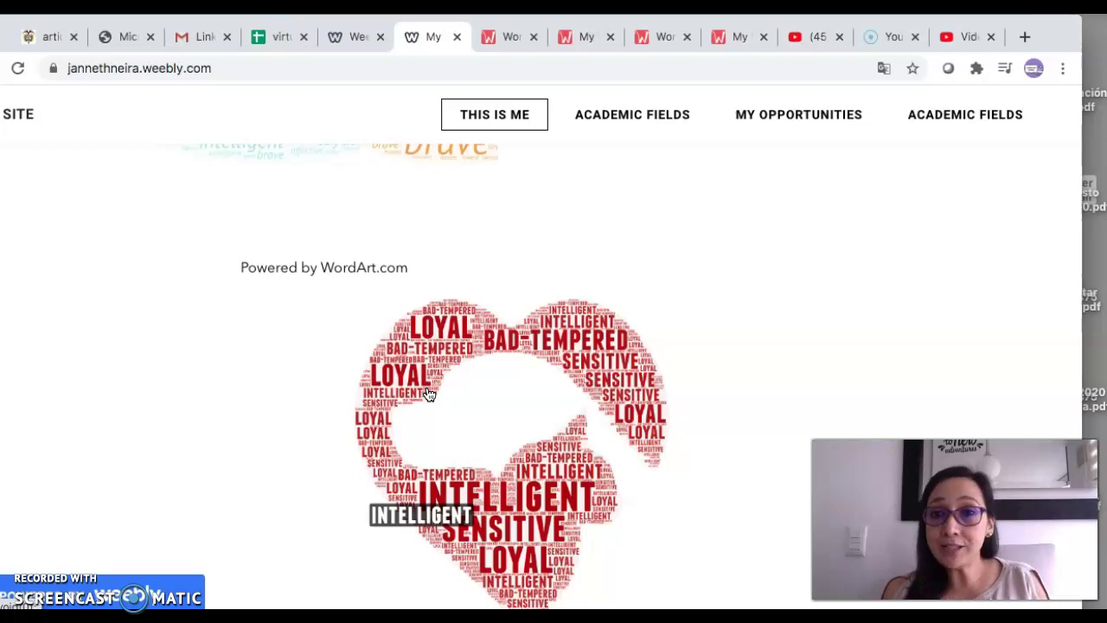
scroll(429, 395, "up", 5)
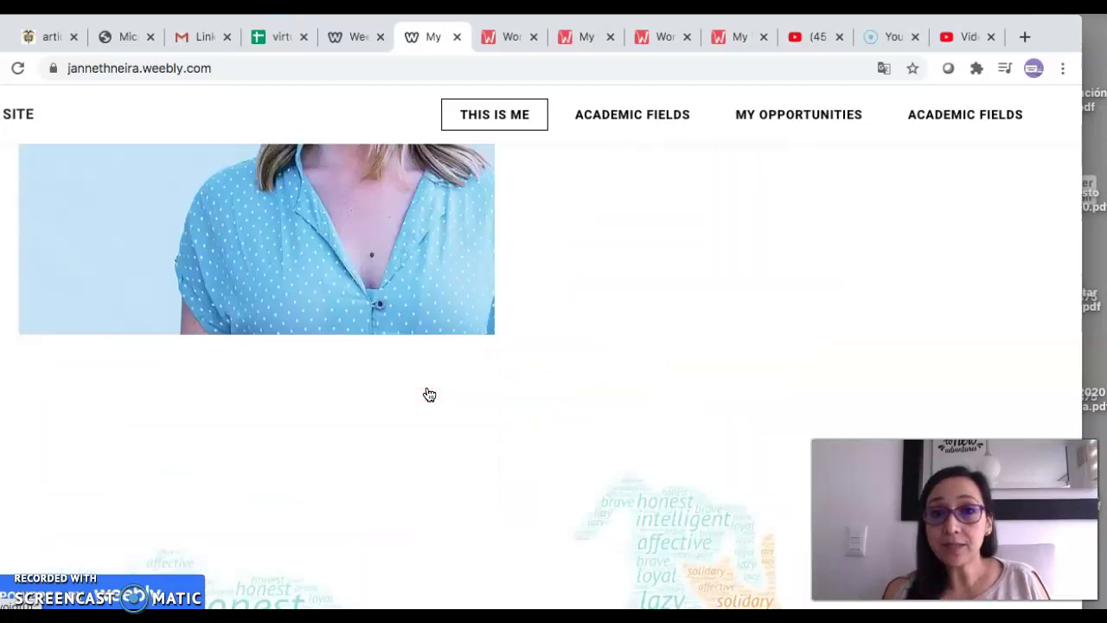
scroll(429, 395, "up", 6)
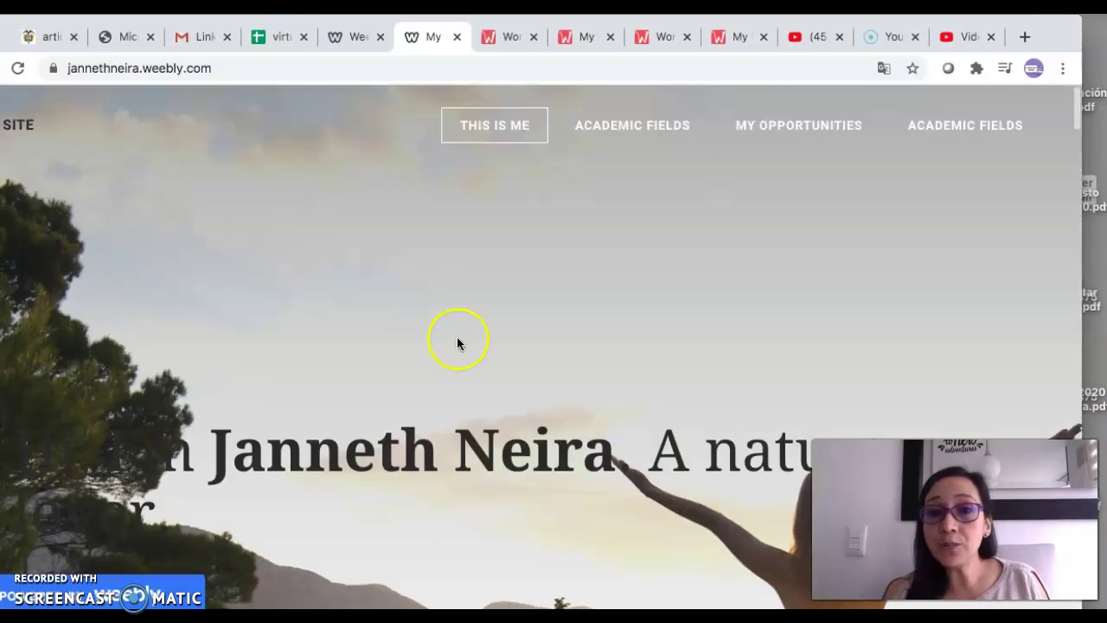
left_click(68, 68)
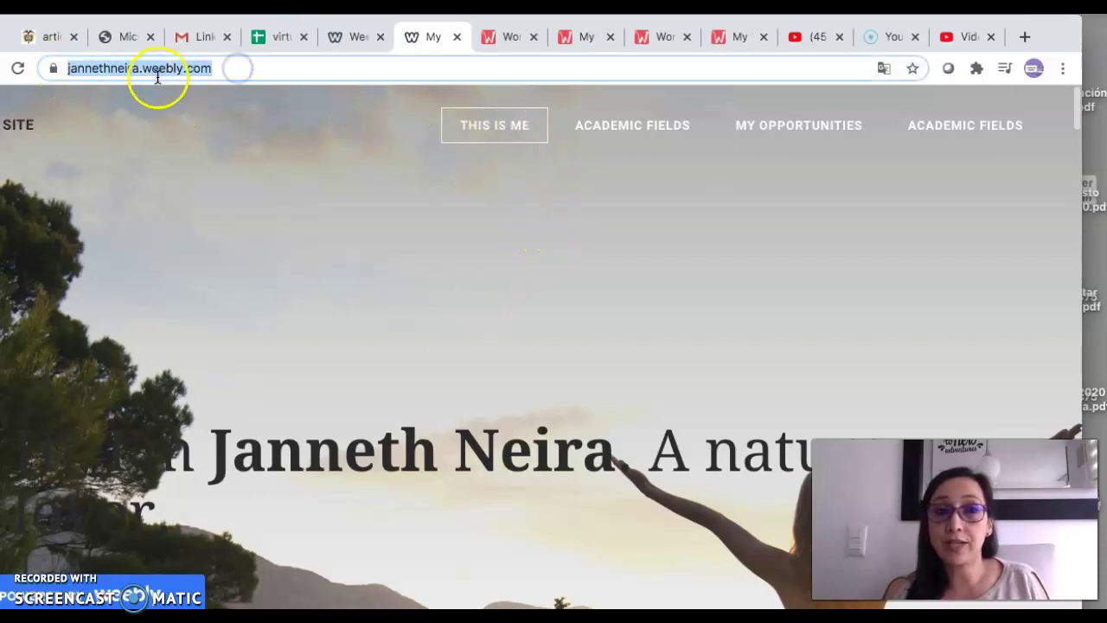